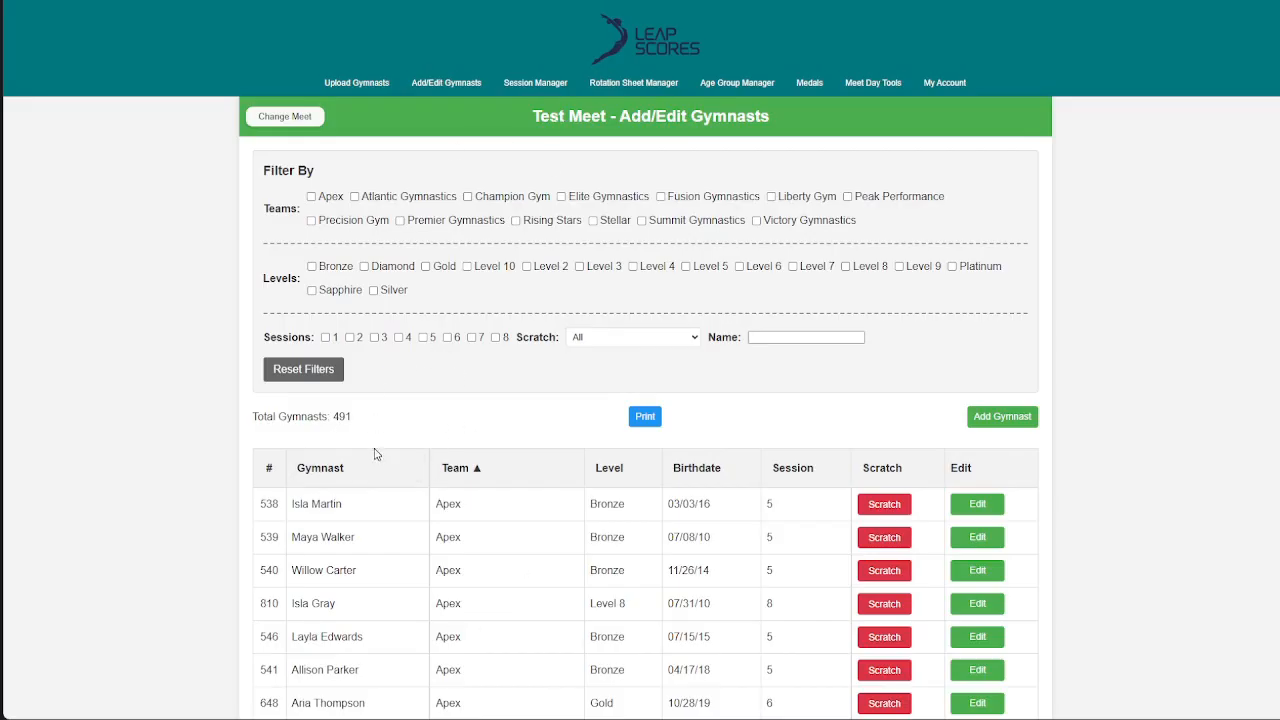
Filter the gymnast list by the Apex and Atlantic Gymnastics teams, and clear both team filters
{"action": "left_click_drag", "start_coordinate": [355, 422], "coordinate": [245, 425]}
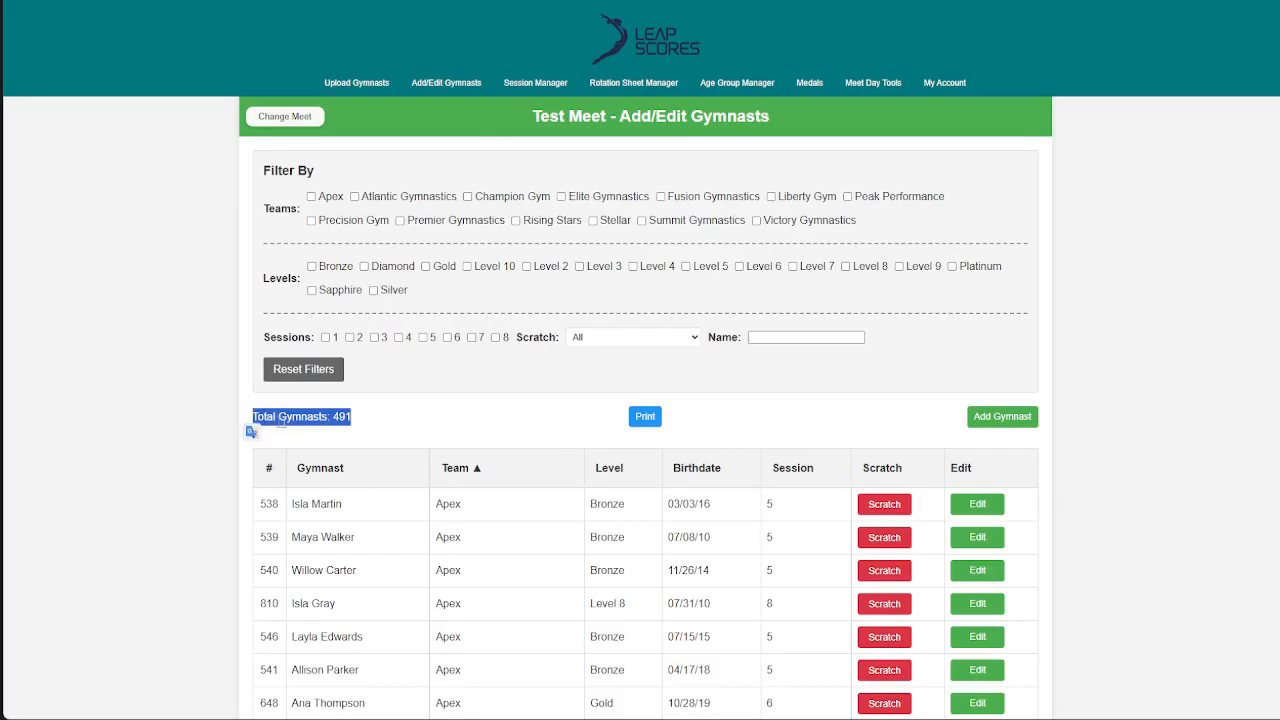
{"action": "left_click", "coordinate": [365, 426]}
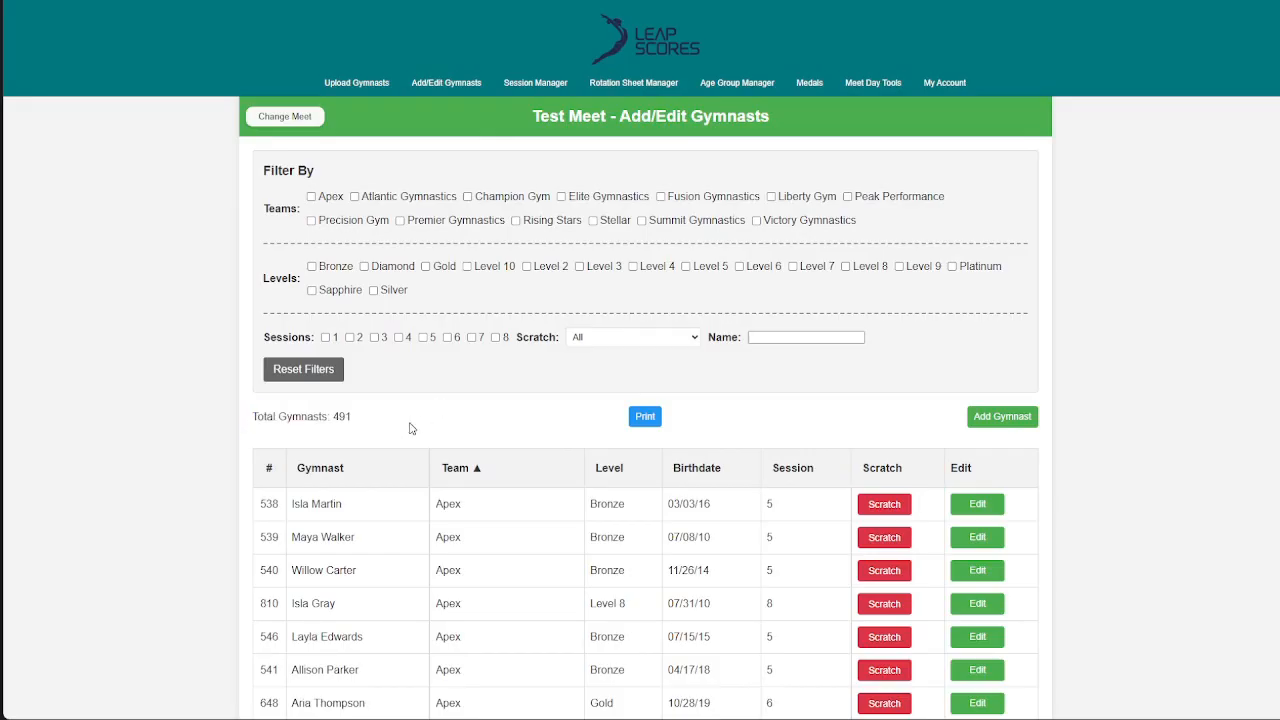
{"action": "left_click", "coordinate": [311, 197]}
{"action": "left_click", "coordinate": [355, 197]}
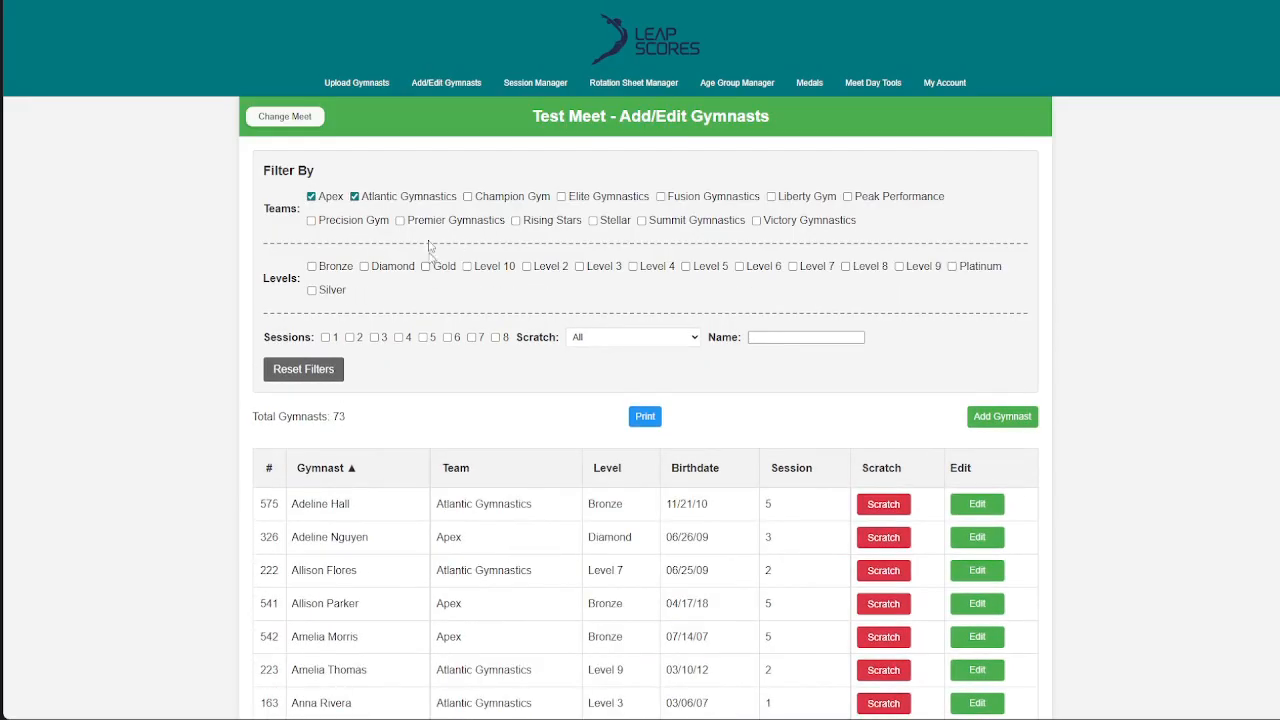
{"action": "left_click", "coordinate": [355, 197]}
{"action": "left_click", "coordinate": [311, 197]}
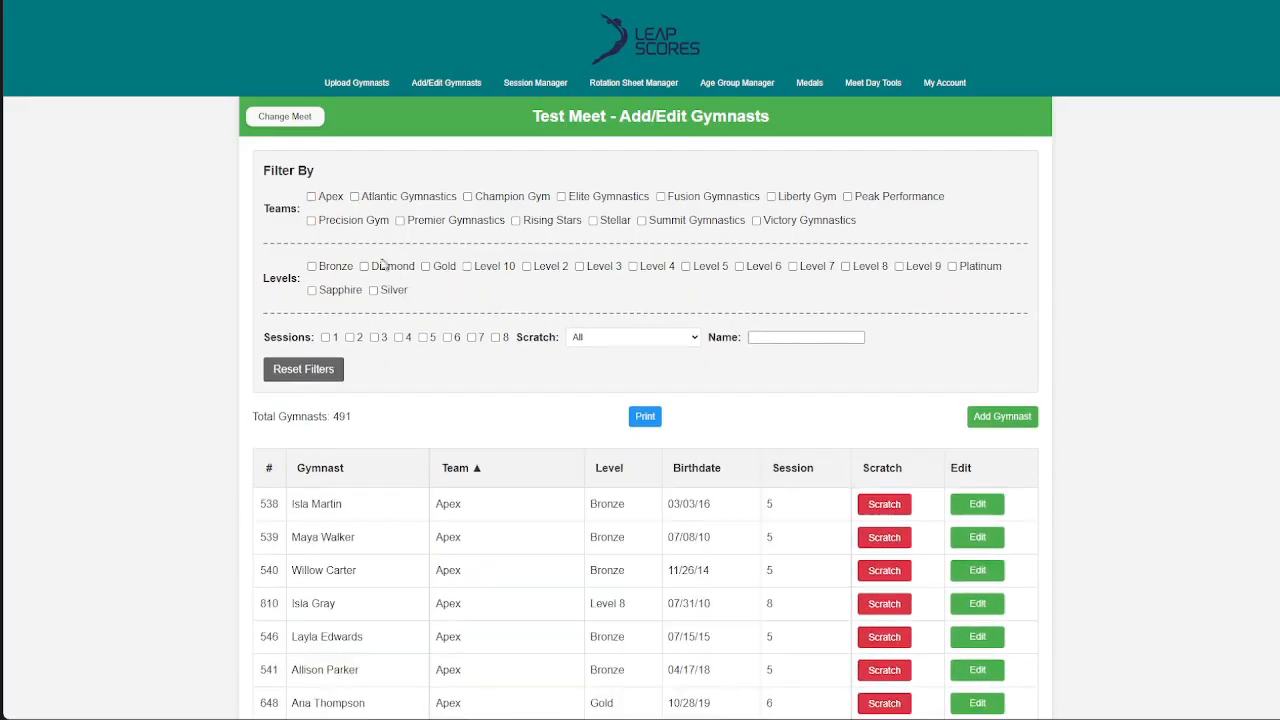
Filter the gymnast list by the Bronze and Diamond levels, and clear both level filters
{"action": "left_click", "coordinate": [312, 268]}
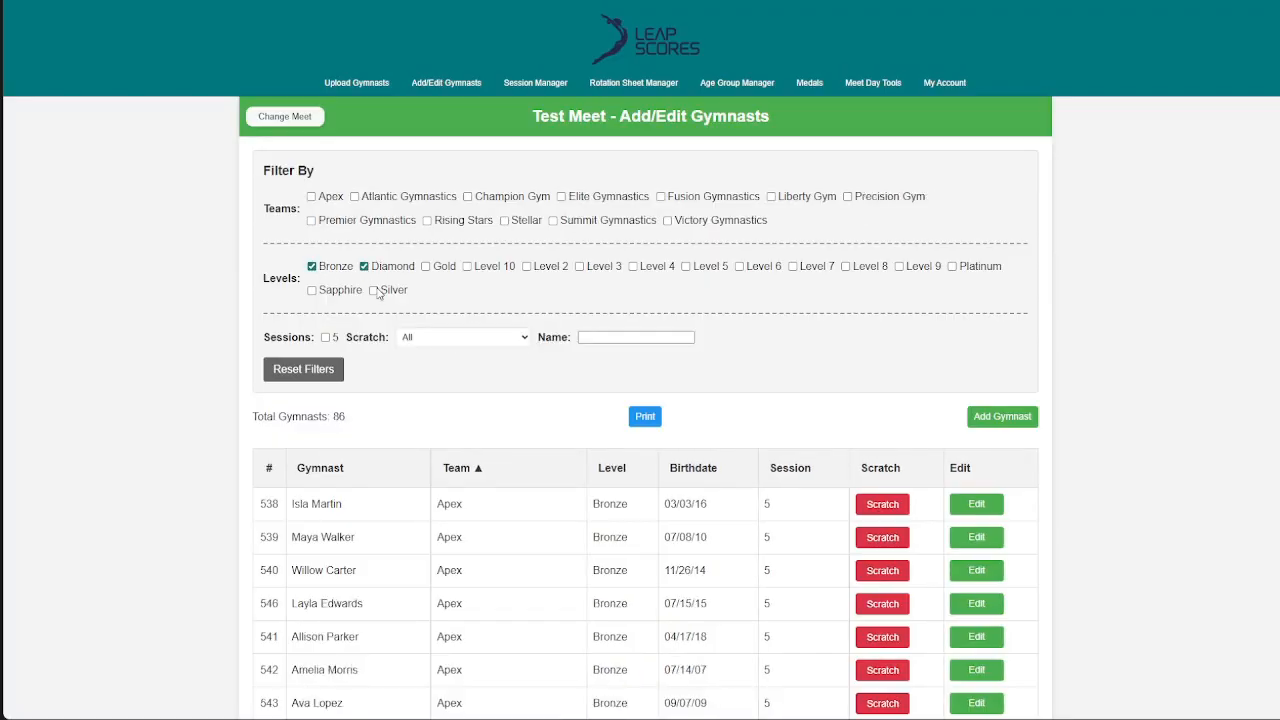
{"action": "left_click", "coordinate": [364, 266]}
{"action": "left_click", "coordinate": [312, 267]}
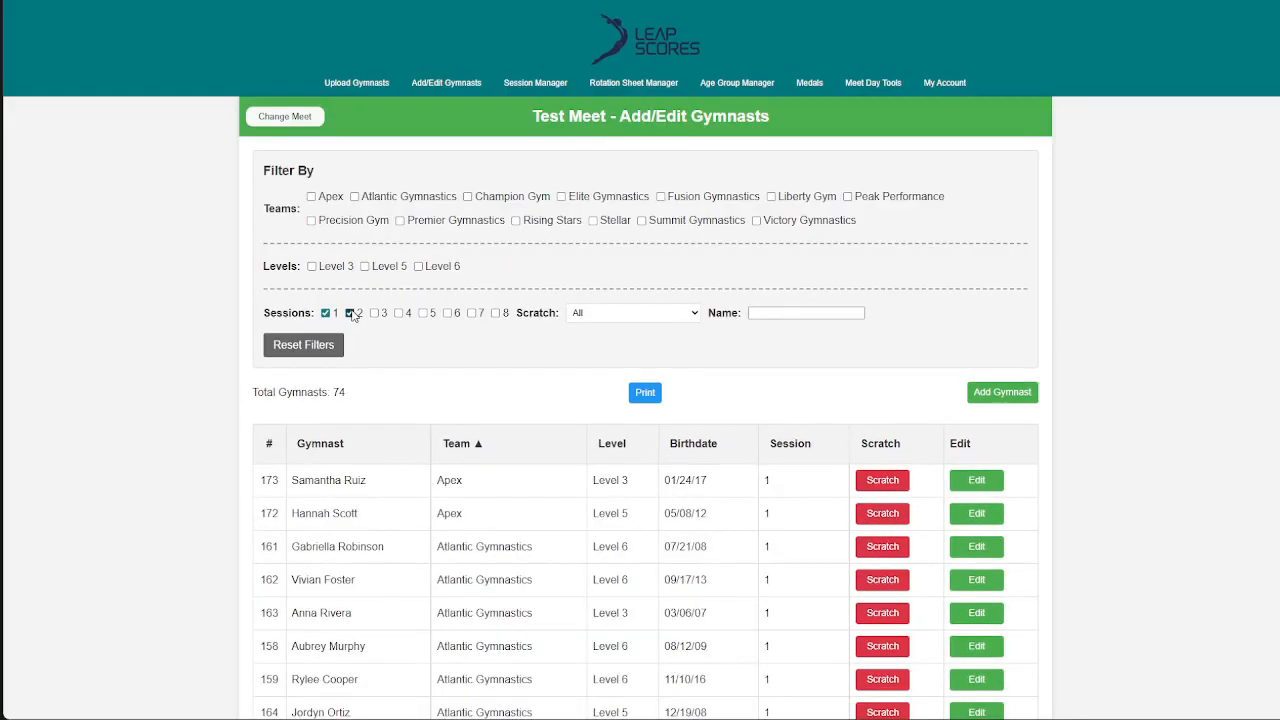
Try the session 1 and 2 filters on the gymnast list, and look at the scratch status filter's options
{"action": "left_click", "coordinate": [350, 313]}
{"action": "left_click", "coordinate": [350, 313]}
{"action": "left_click", "coordinate": [325, 313]}
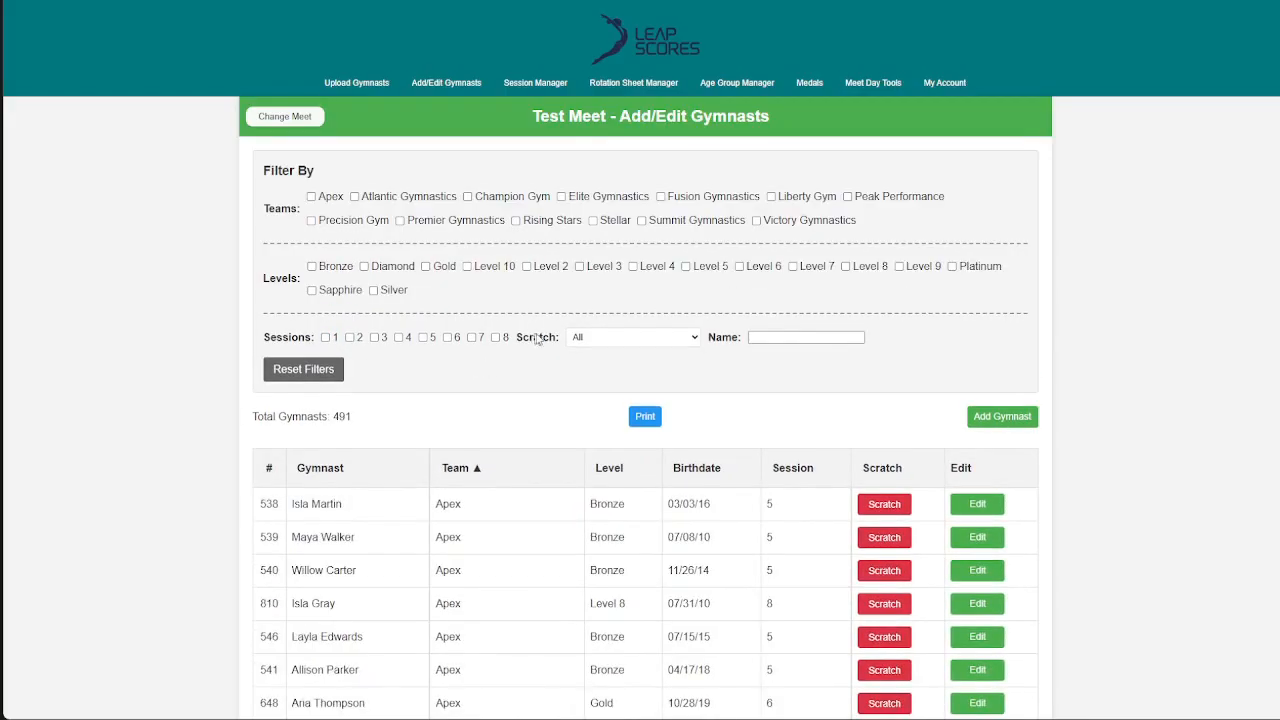
{"action": "left_click", "coordinate": [644, 340]}
{"action": "left_click", "coordinate": [521, 375]}
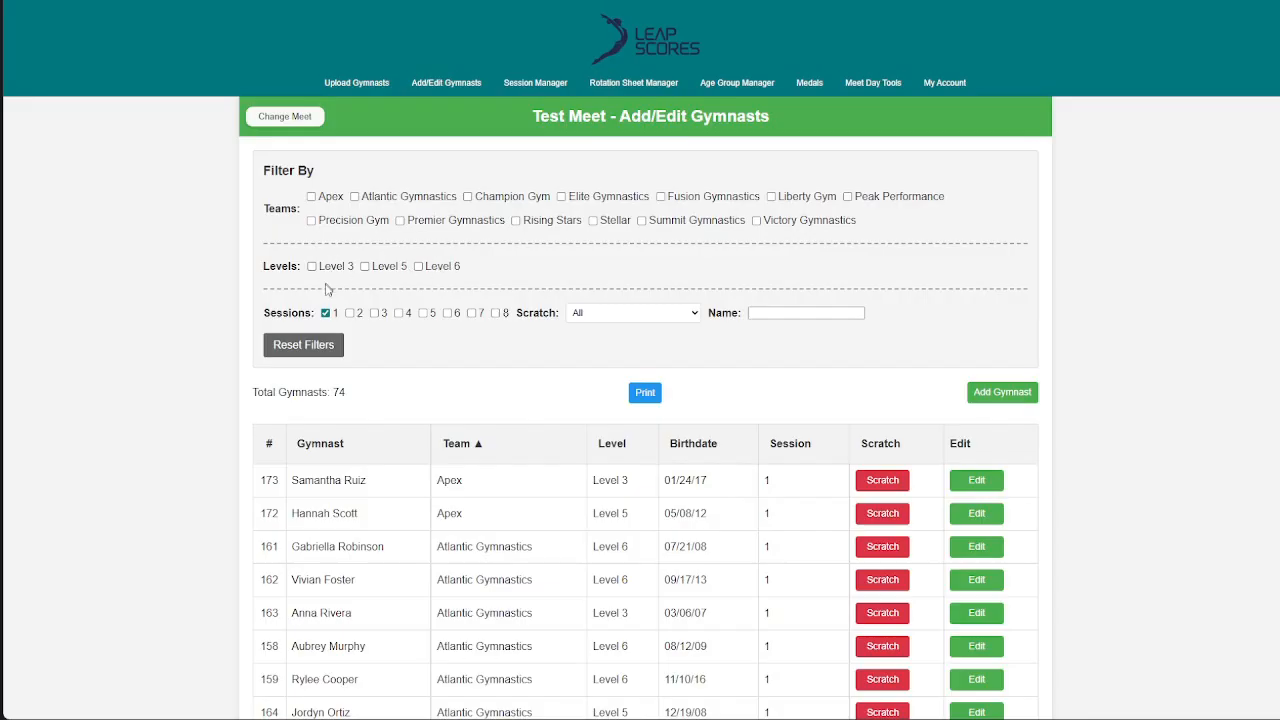
Filter the gymnasts by session 2 and separately by the Bronze level, clearing each filter
{"action": "left_click", "coordinate": [351, 318]}
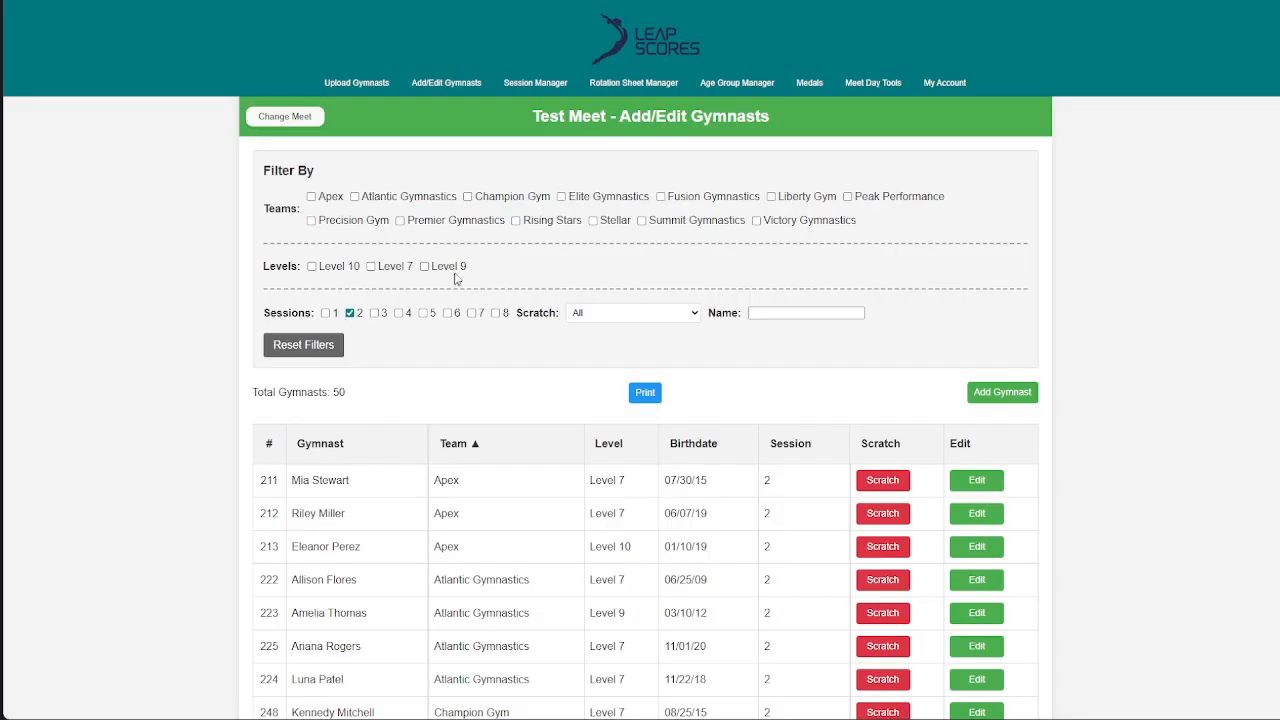
{"action": "left_click", "coordinate": [350, 313]}
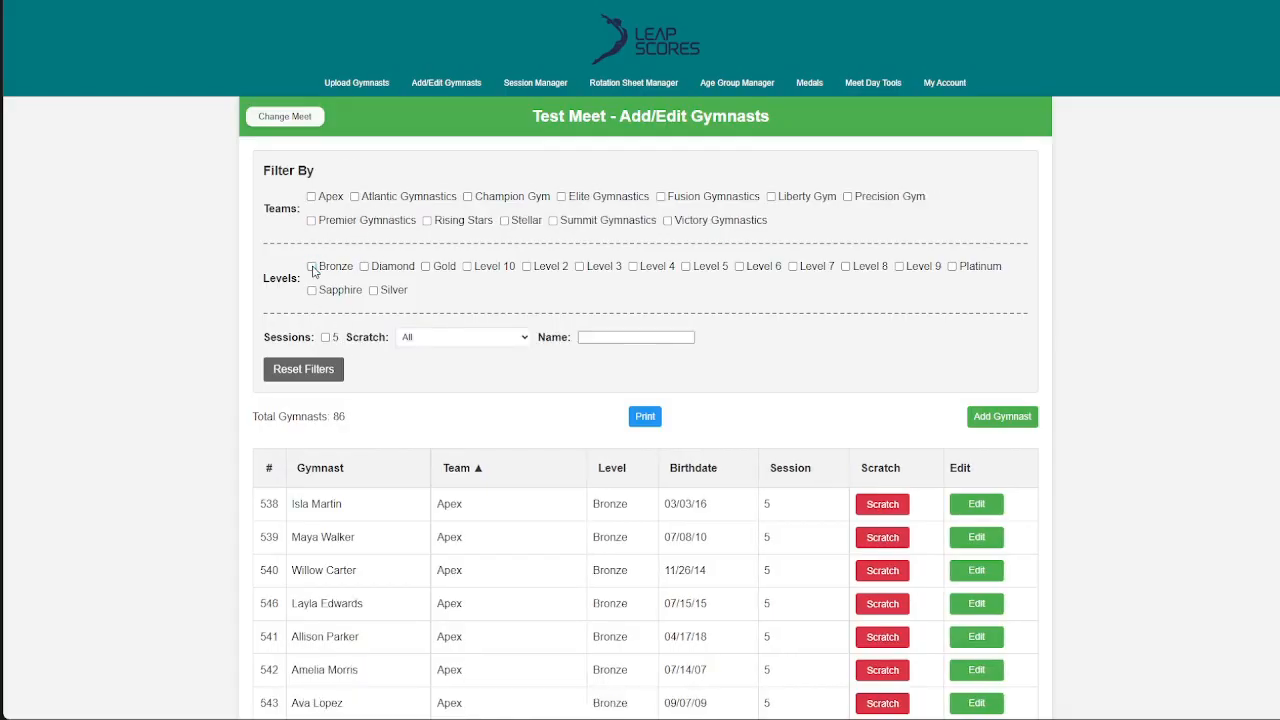
{"action": "left_click", "coordinate": [311, 267]}
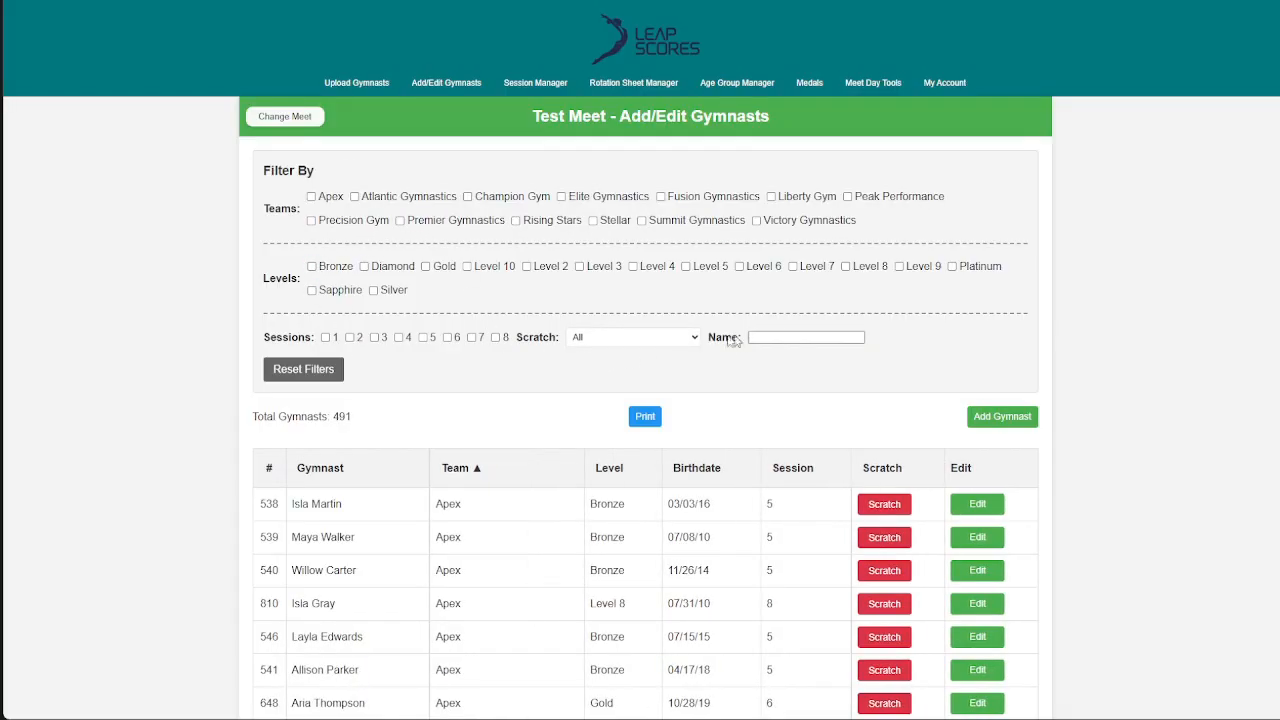
Filter the gymnast list by a gymnast's first name
{"action": "left_click", "coordinate": [787, 338]}
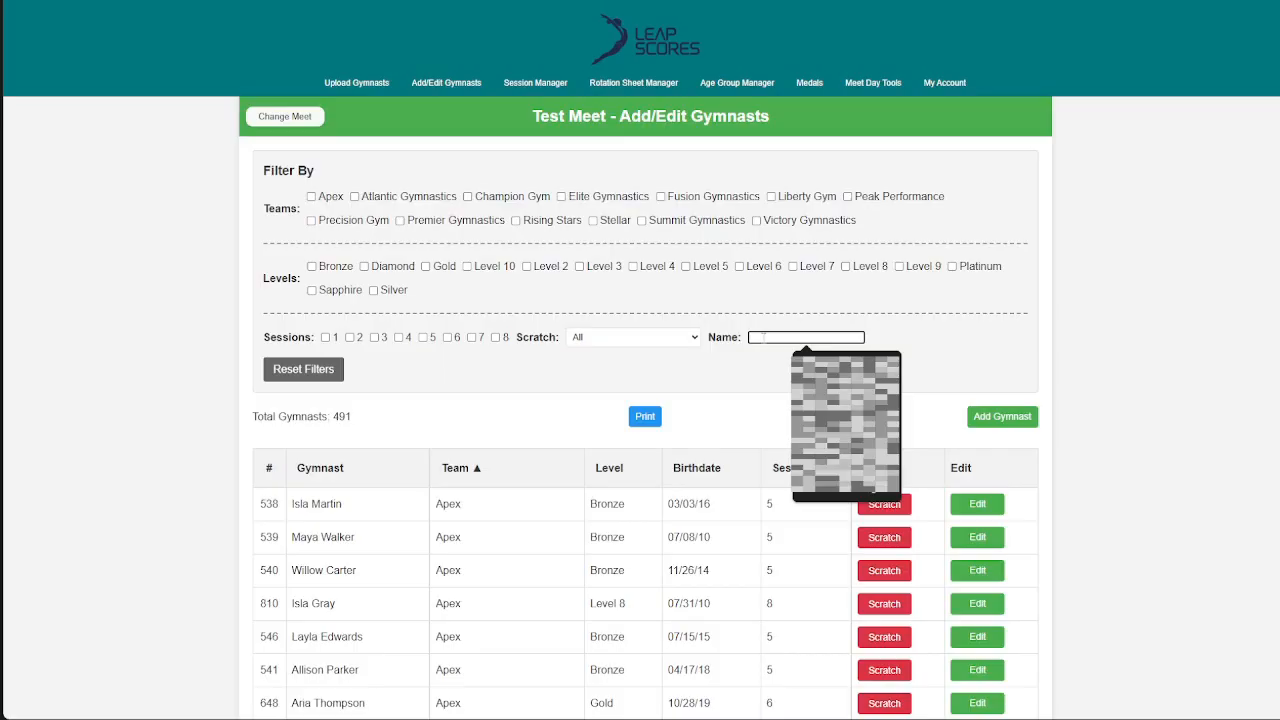
{"action": "type", "text": "willow"}
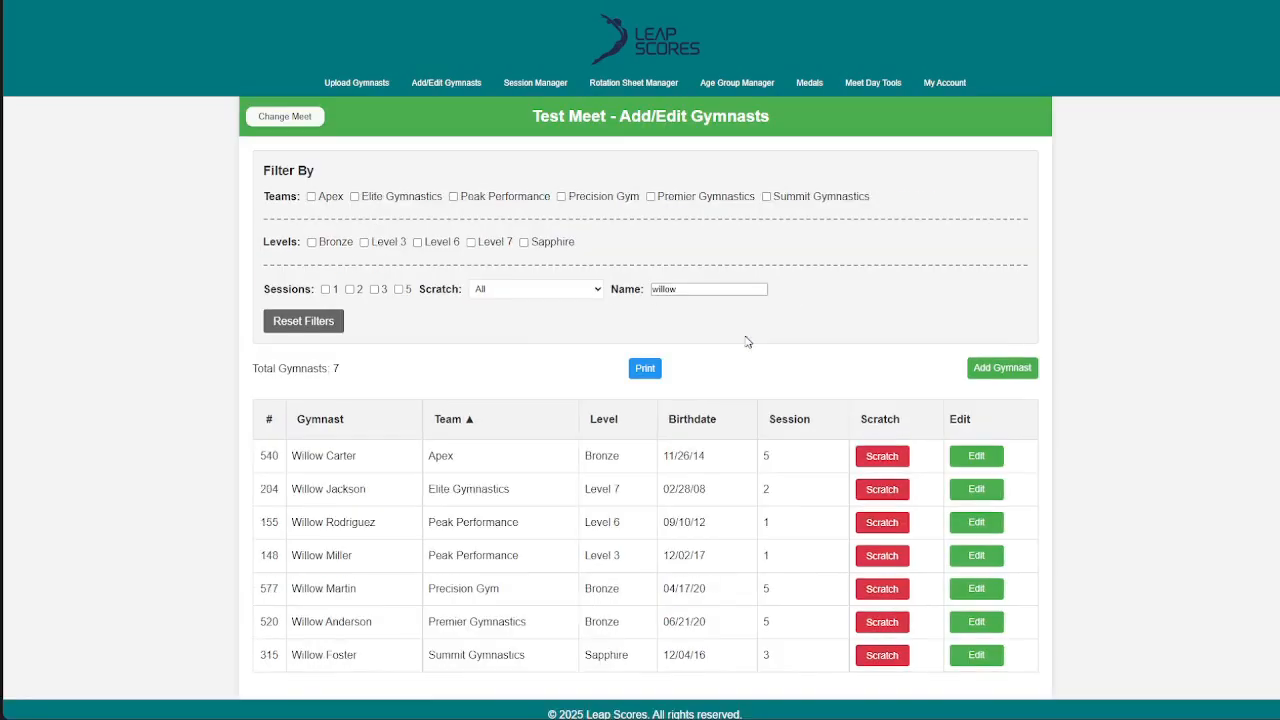
{"action": "scroll", "coordinate": [357, 471], "scroll_direction": "down", "scroll_amount": 1}
{"action": "scroll", "coordinate": [373, 471], "scroll_direction": "up", "scroll_amount": 1}
Scratch the Apex Bronze gymnast from the meet and unscratch her, twice
{"action": "left_click", "coordinate": [888, 459]}
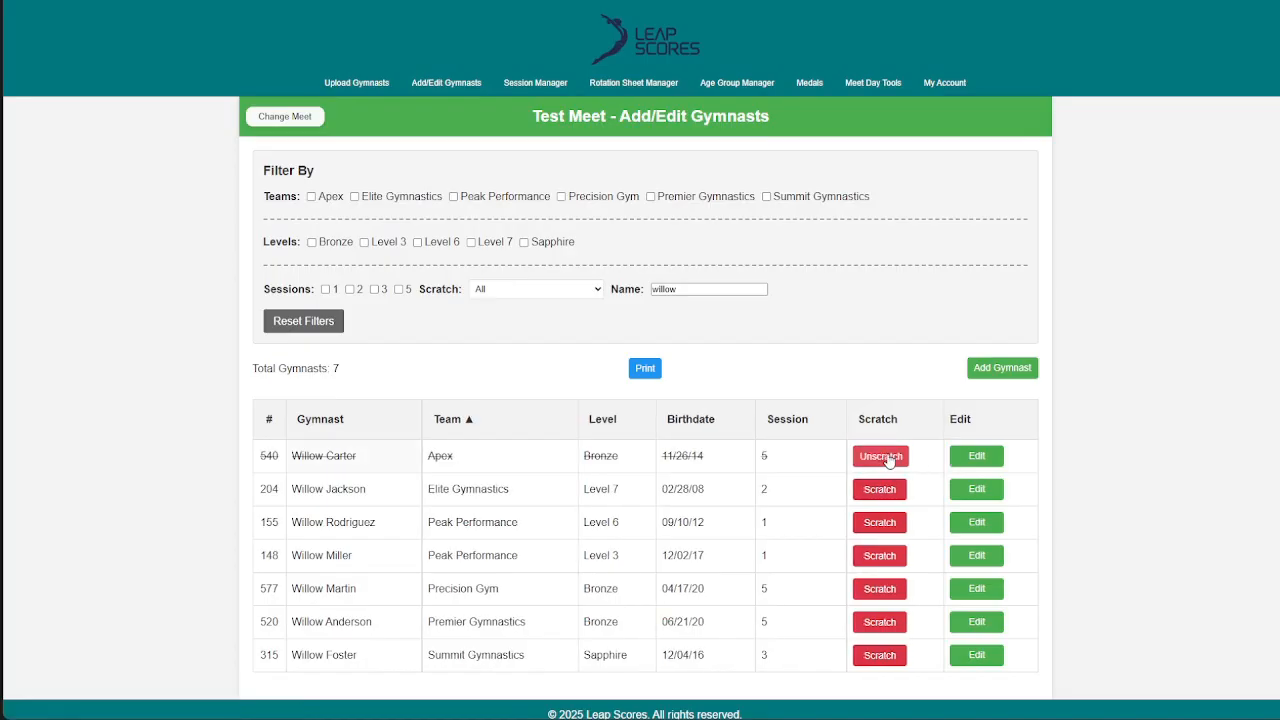
{"action": "left_click", "coordinate": [888, 459]}
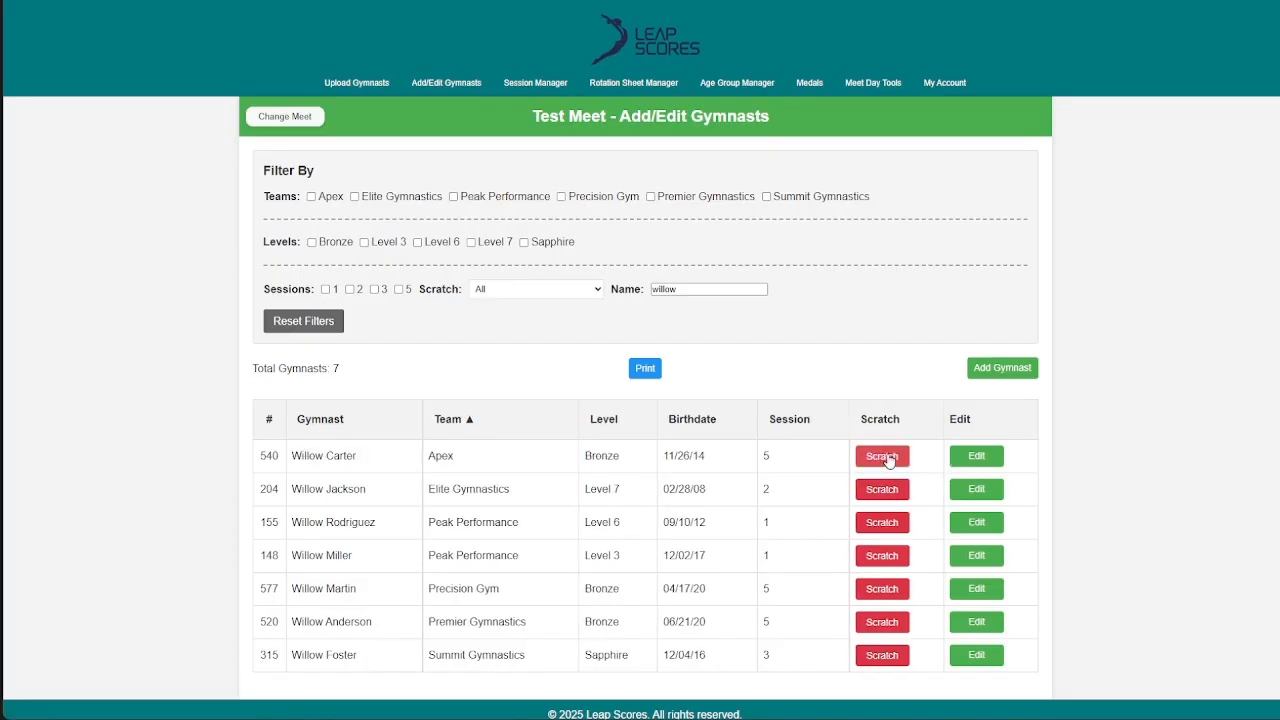
{"action": "left_click", "coordinate": [891, 459]}
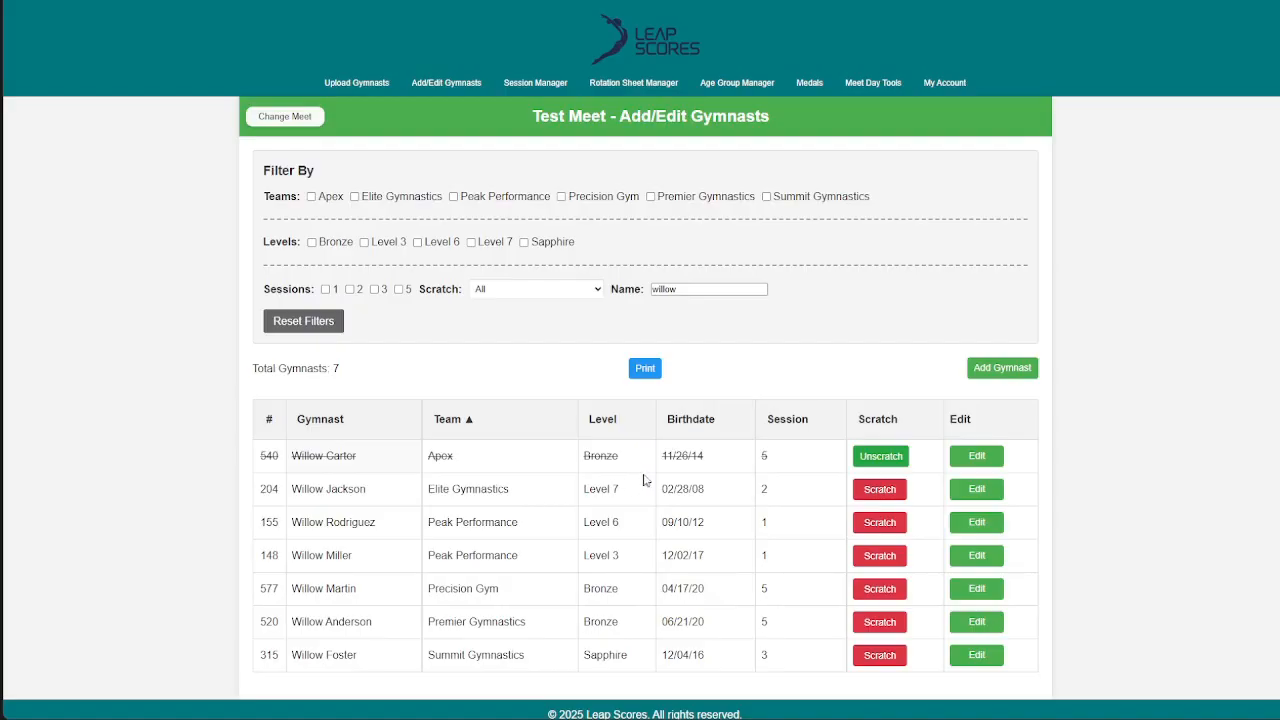
{"action": "left_click", "coordinate": [890, 462]}
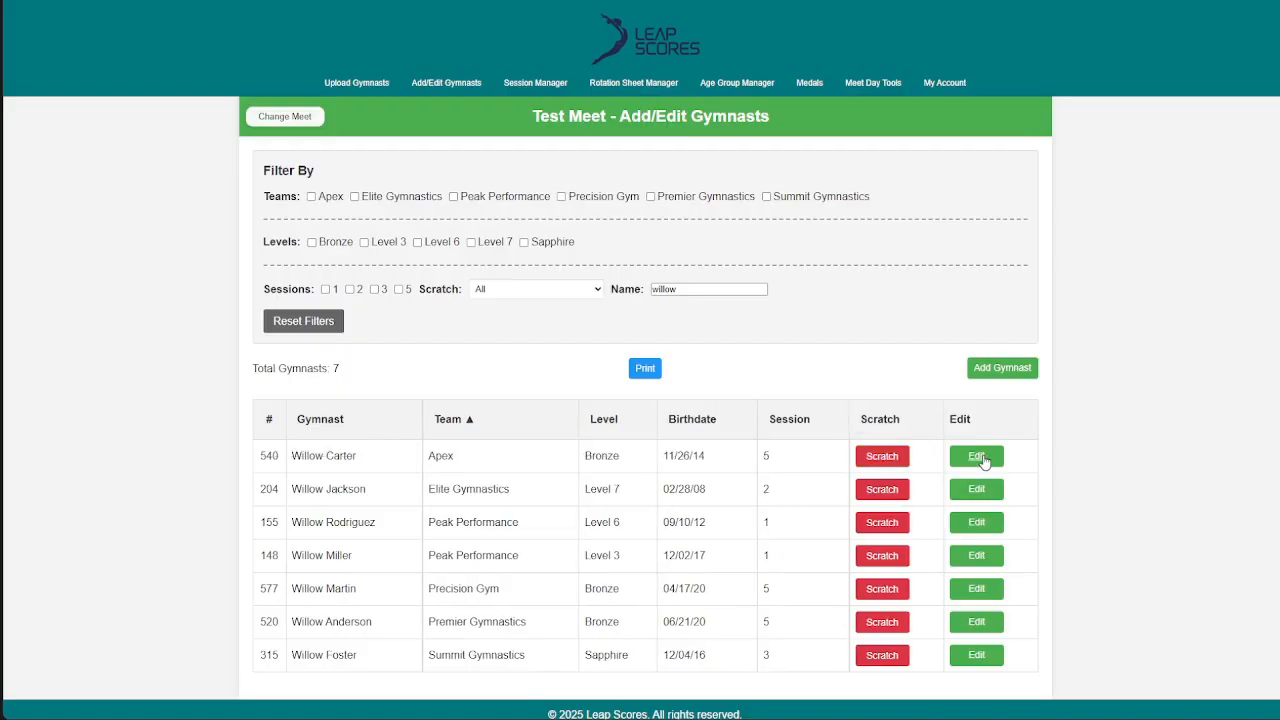
Open the Apex Bronze gymnast's record for editing, change the year of her birth date and save the athlete
{"action": "left_click", "coordinate": [977, 457]}
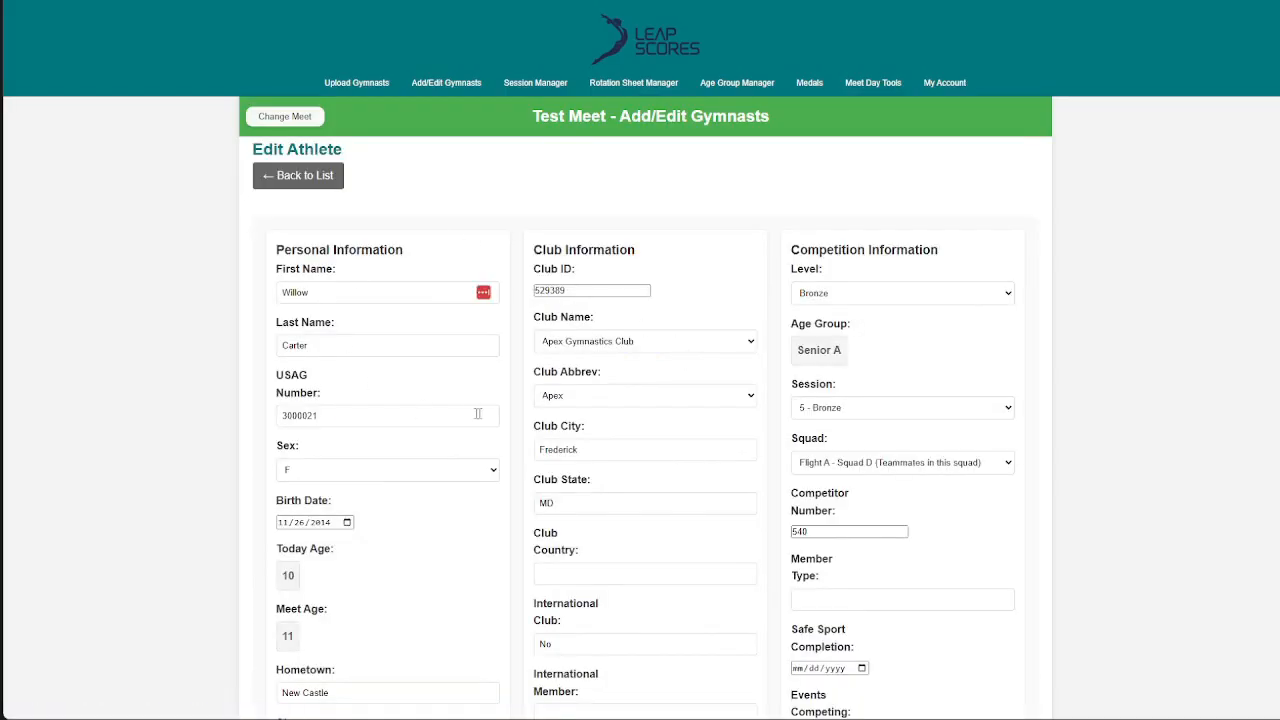
{"action": "left_click", "coordinate": [351, 296]}
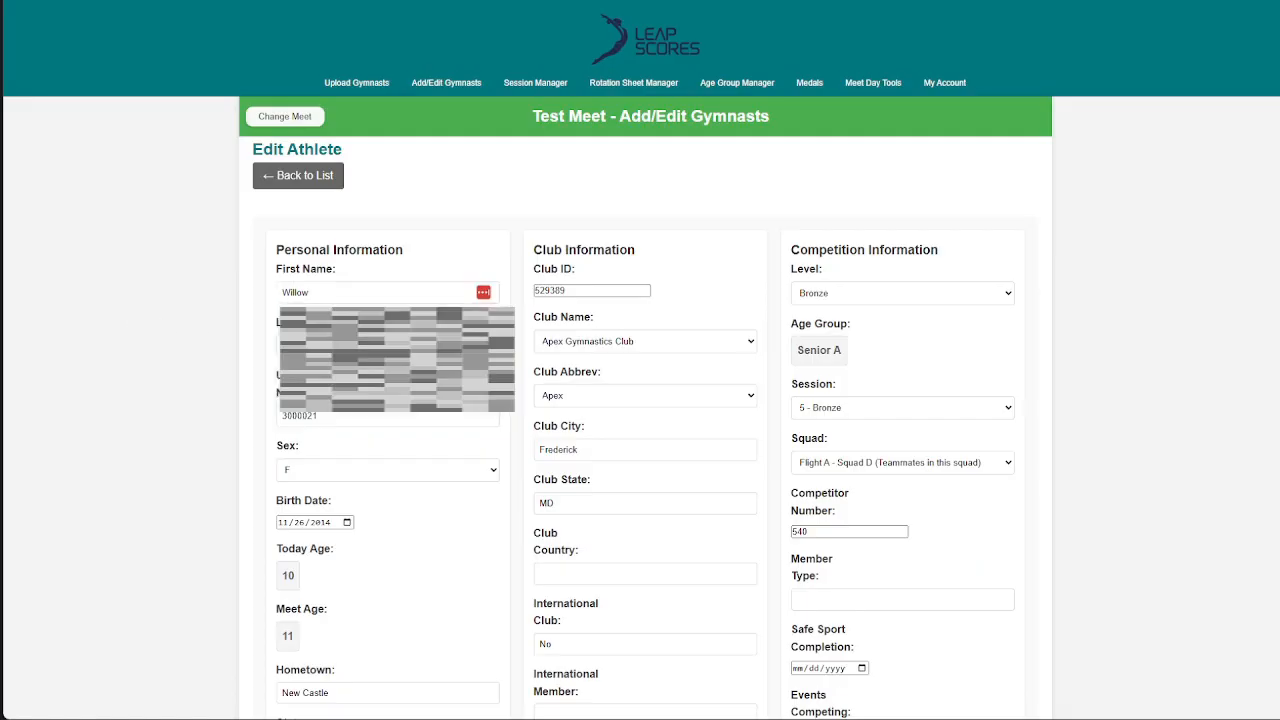
{"action": "left_click", "coordinate": [359, 432]}
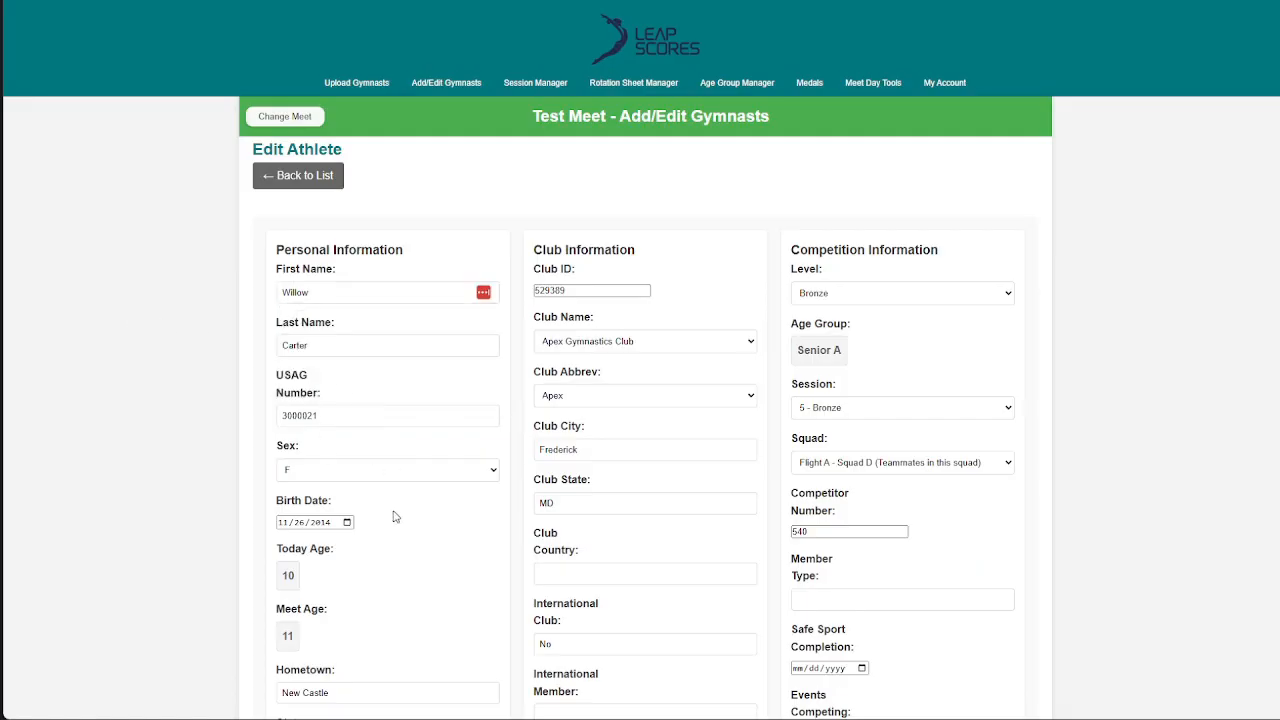
{"action": "scroll", "coordinate": [393, 517], "scroll_direction": "down", "scroll_amount": 2}
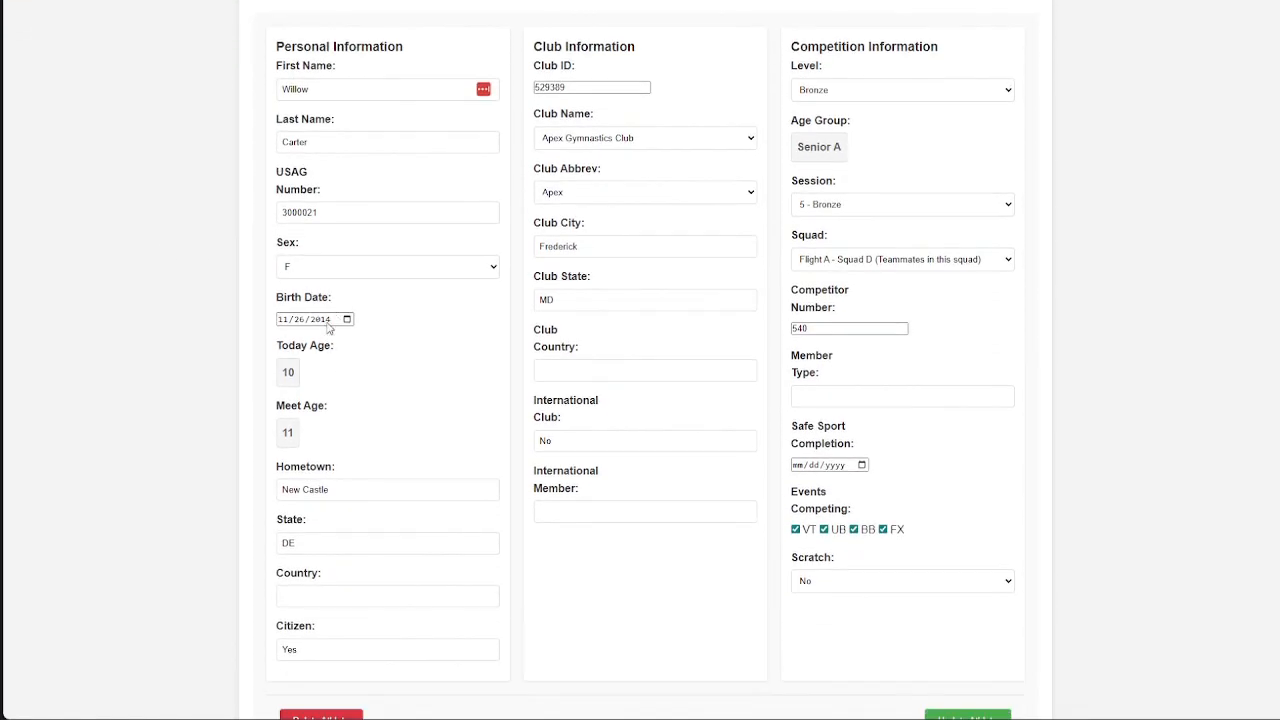
{"action": "left_click", "coordinate": [324, 320]}
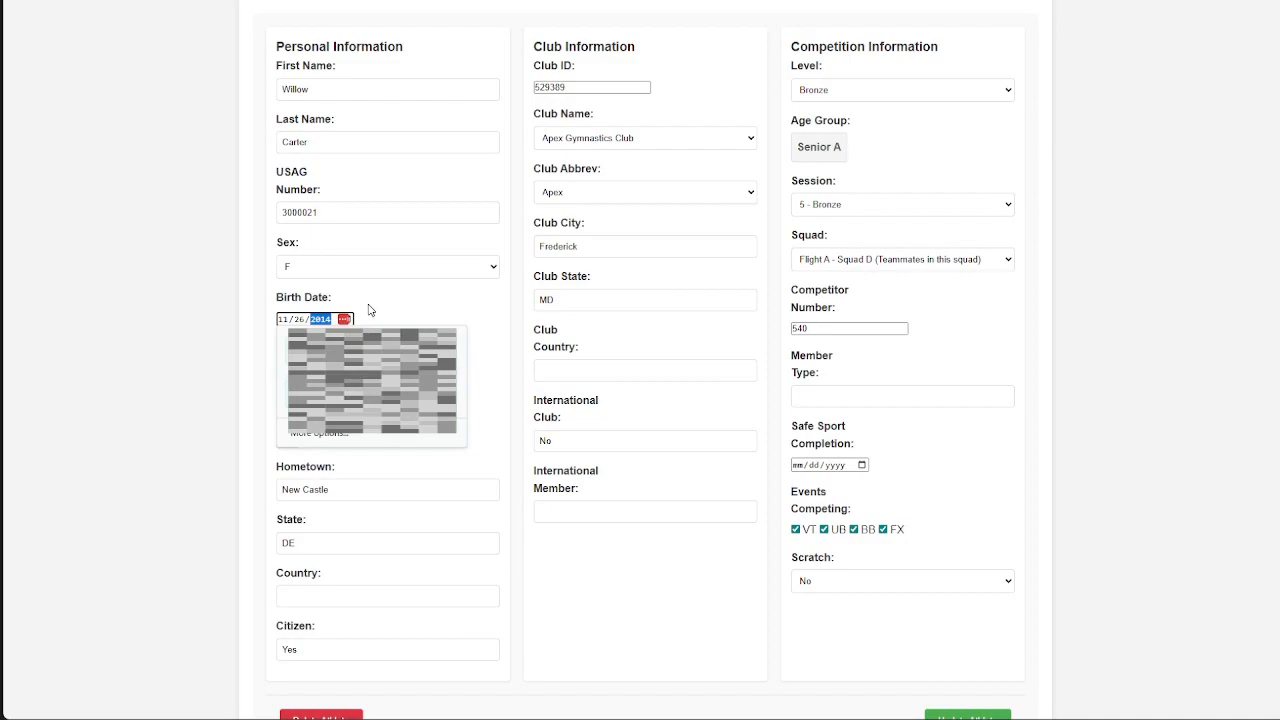
{"action": "type", "text": "2020"}
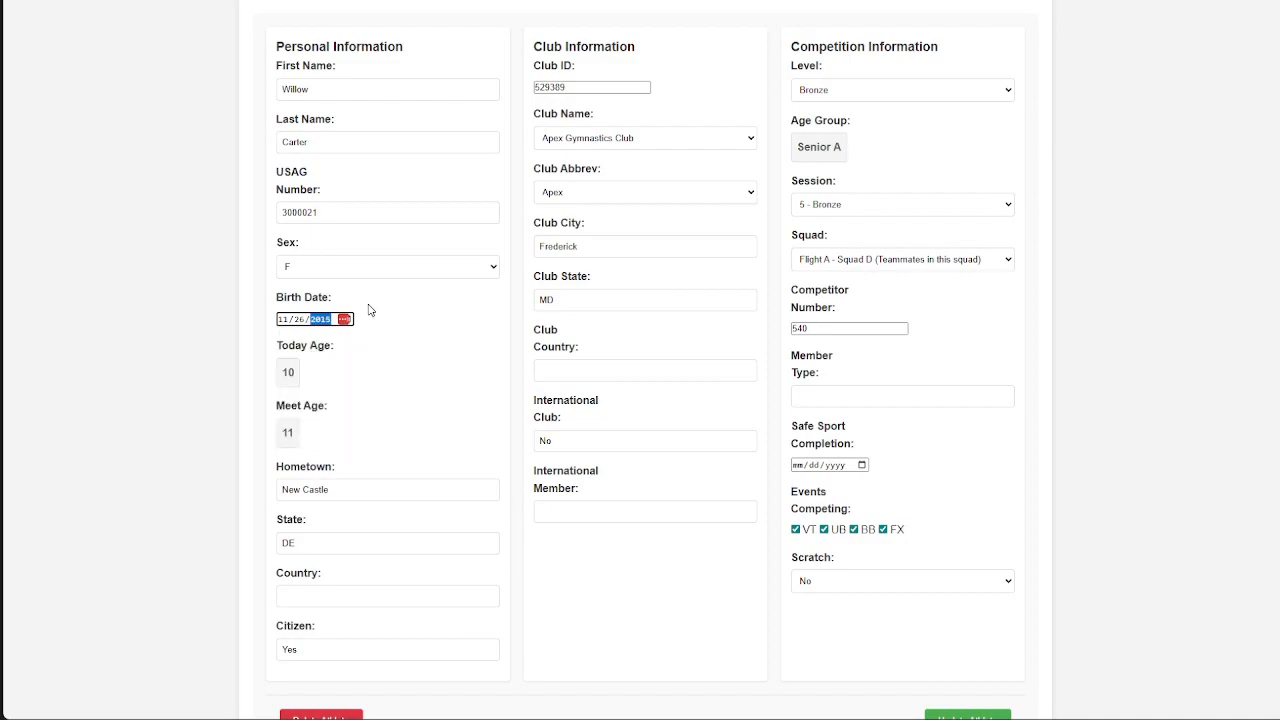
{"action": "key", "text": "Return"}
{"action": "scroll", "coordinate": [305, 418], "scroll_direction": "down", "scroll_amount": 2}
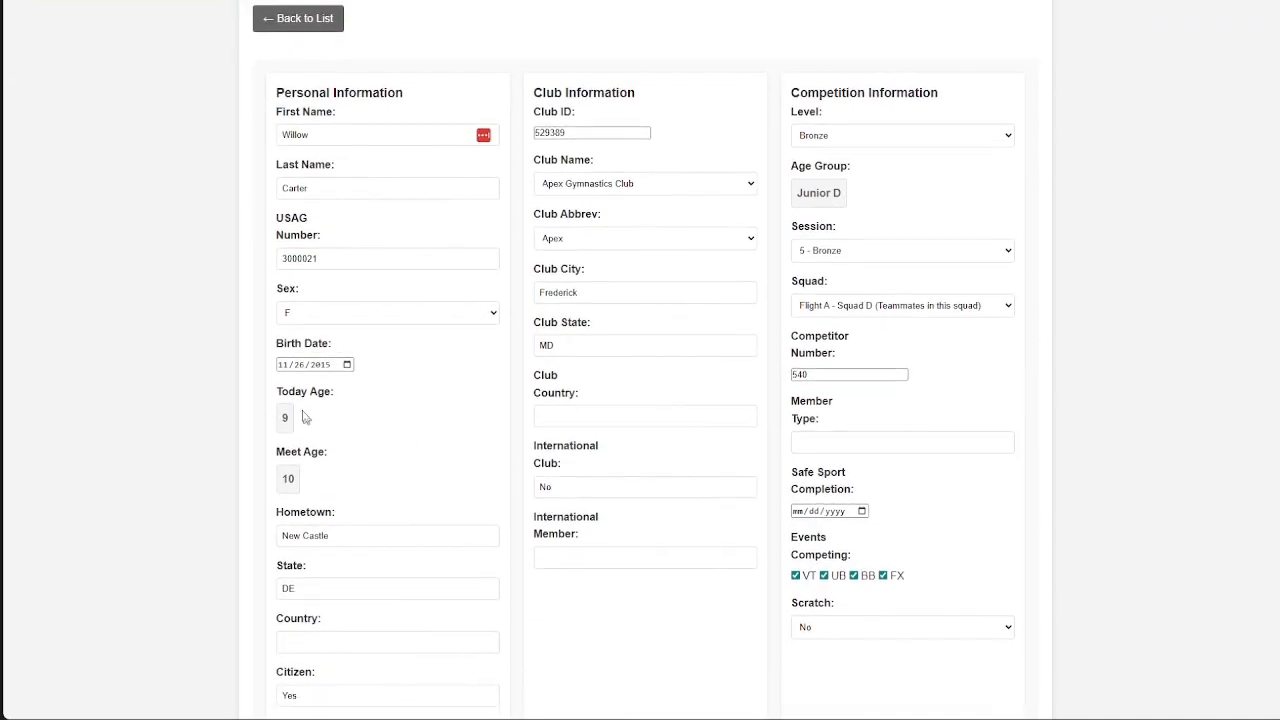
Examine the athlete's age today and age at the meet in the personal information
{"action": "left_click", "coordinate": [325, 416]}
{"action": "double_click", "coordinate": [288, 478]}
{"action": "left_click", "coordinate": [304, 490]}
{"action": "scroll", "coordinate": [354, 444], "scroll_direction": "down", "scroll_amount": 2}
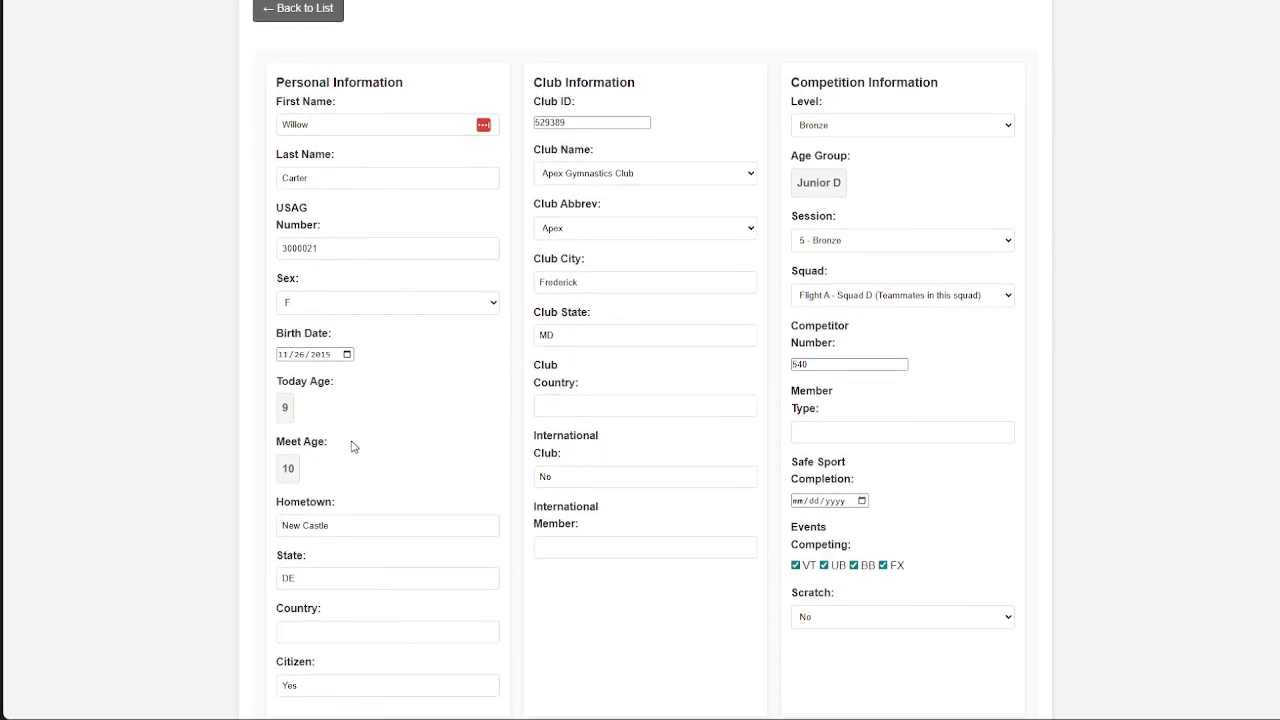
{"action": "left_click_drag", "start_coordinate": [258, 416], "coordinate": [309, 398]}
{"action": "left_click_drag", "start_coordinate": [279, 351], "coordinate": [303, 355]}
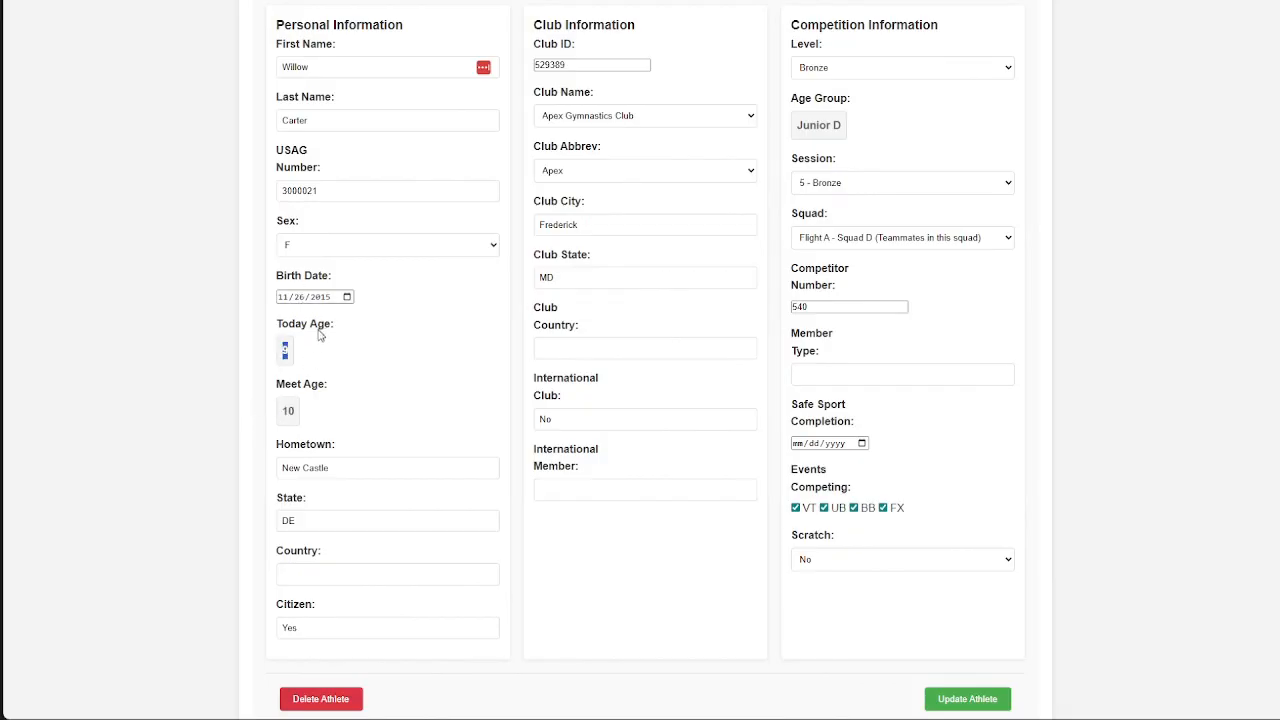
{"action": "left_click", "coordinate": [322, 398]}
{"action": "scroll", "coordinate": [393, 375], "scroll_direction": "down", "scroll_amount": 1}
{"action": "scroll", "coordinate": [603, 437], "scroll_direction": "up", "scroll_amount": 4}
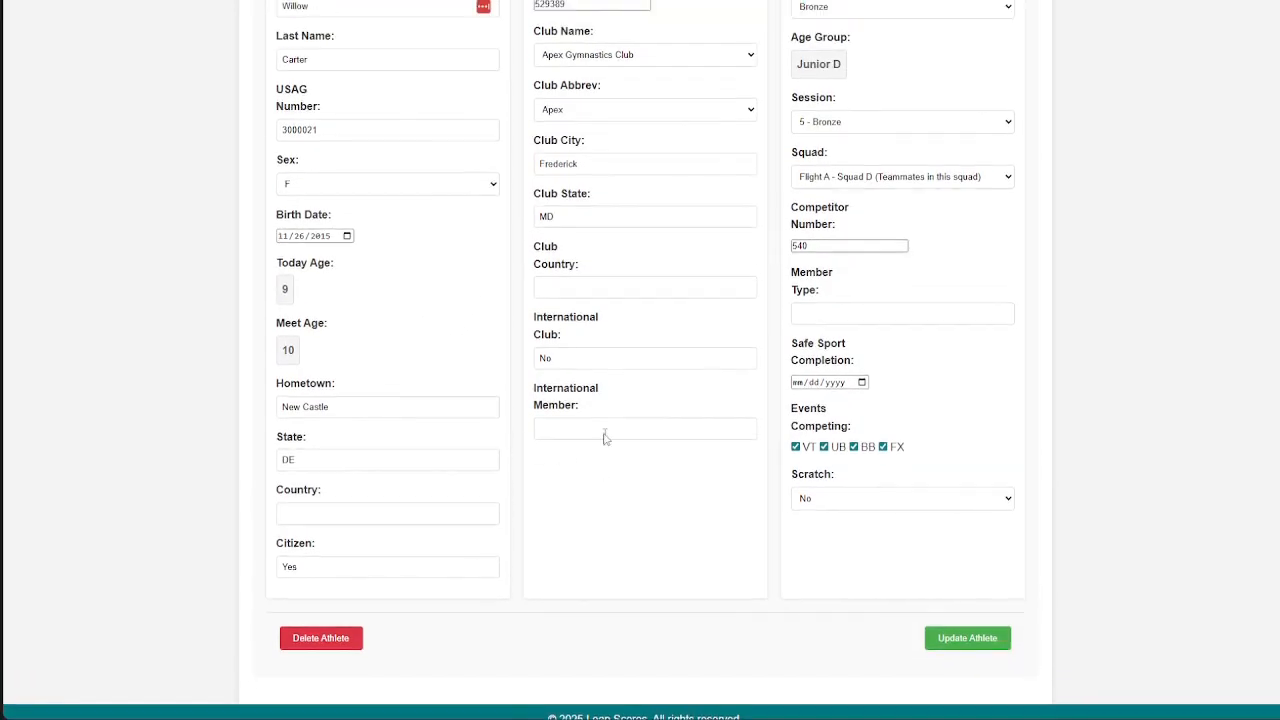
View the clubs available for the athlete's club name, keeping Apex Gymnastics Club
{"action": "scroll", "coordinate": [640, 409], "scroll_direction": "down", "scroll_amount": 2}
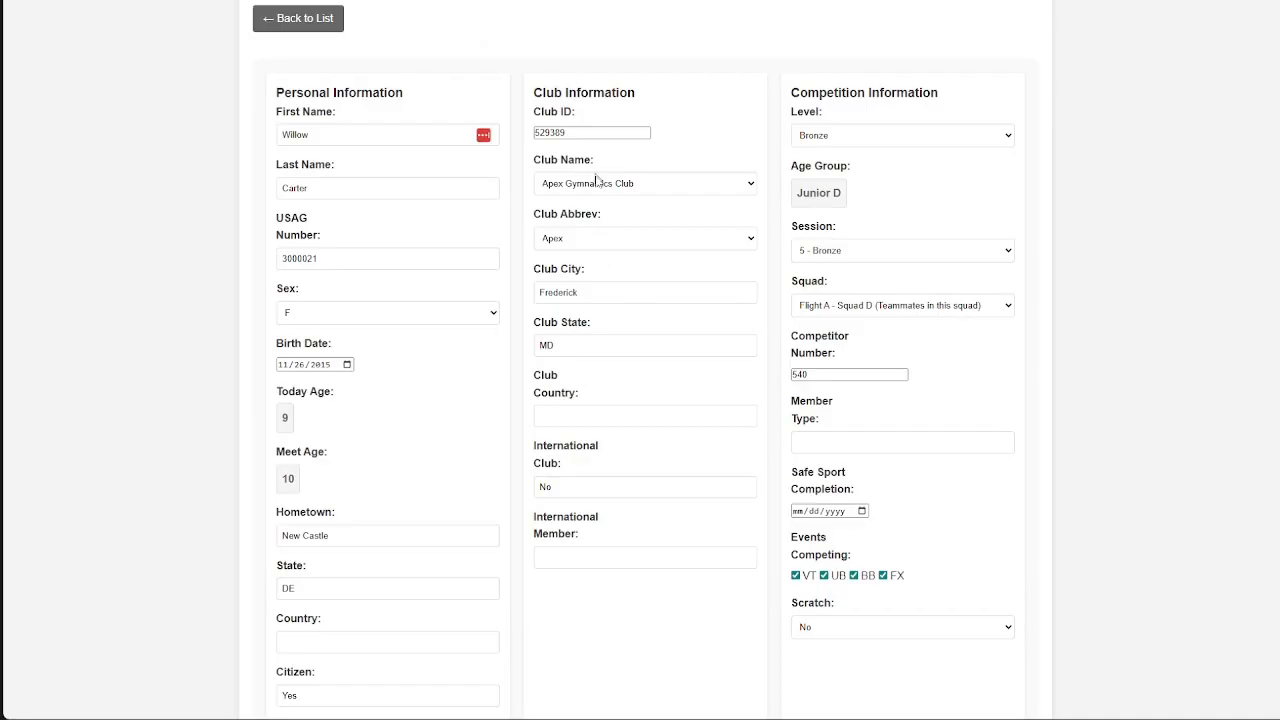
{"action": "left_click", "coordinate": [665, 184]}
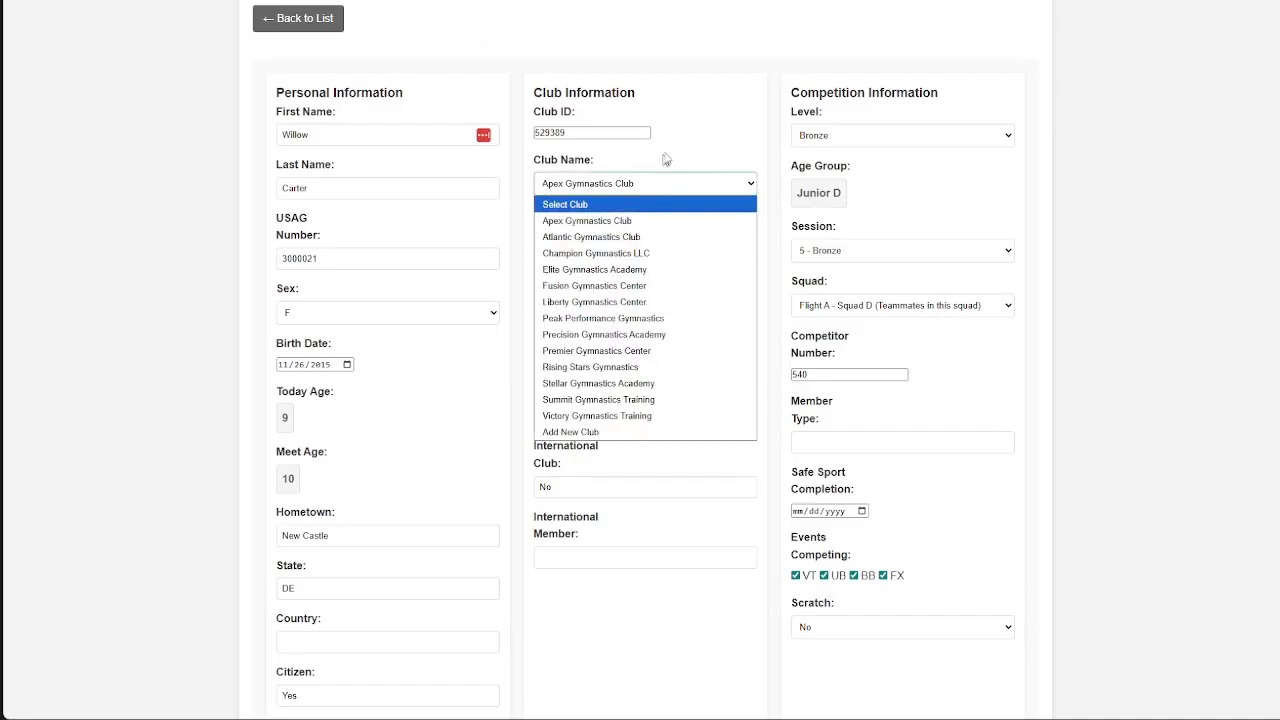
{"action": "left_click", "coordinate": [703, 213]}
{"action": "scroll", "coordinate": [706, 383], "scroll_direction": "down", "scroll_amount": 1}
{"action": "scroll", "coordinate": [755, 343], "scroll_direction": "up", "scroll_amount": 3}
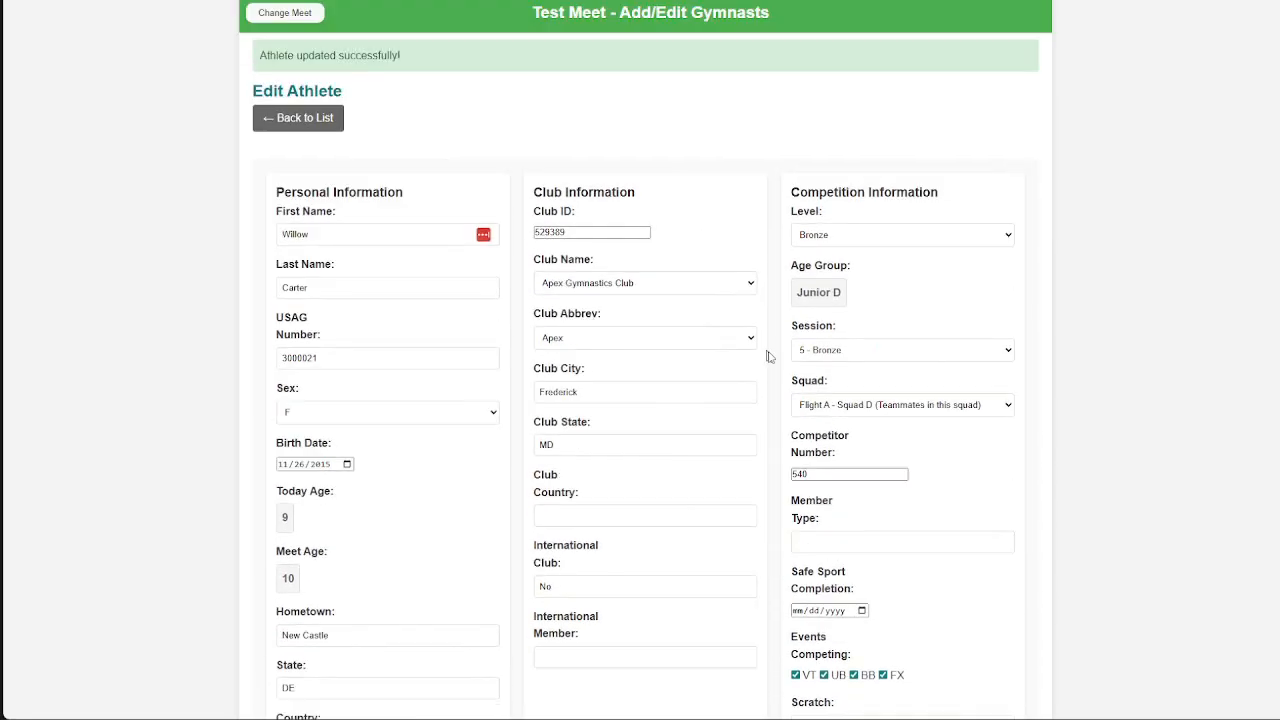
{"action": "scroll", "coordinate": [872, 394], "scroll_direction": "down", "scroll_amount": 2}
Review the athlete's competition information and view the sessions available for her, keeping 5 - Bronze
{"action": "left_click", "coordinate": [860, 376]}
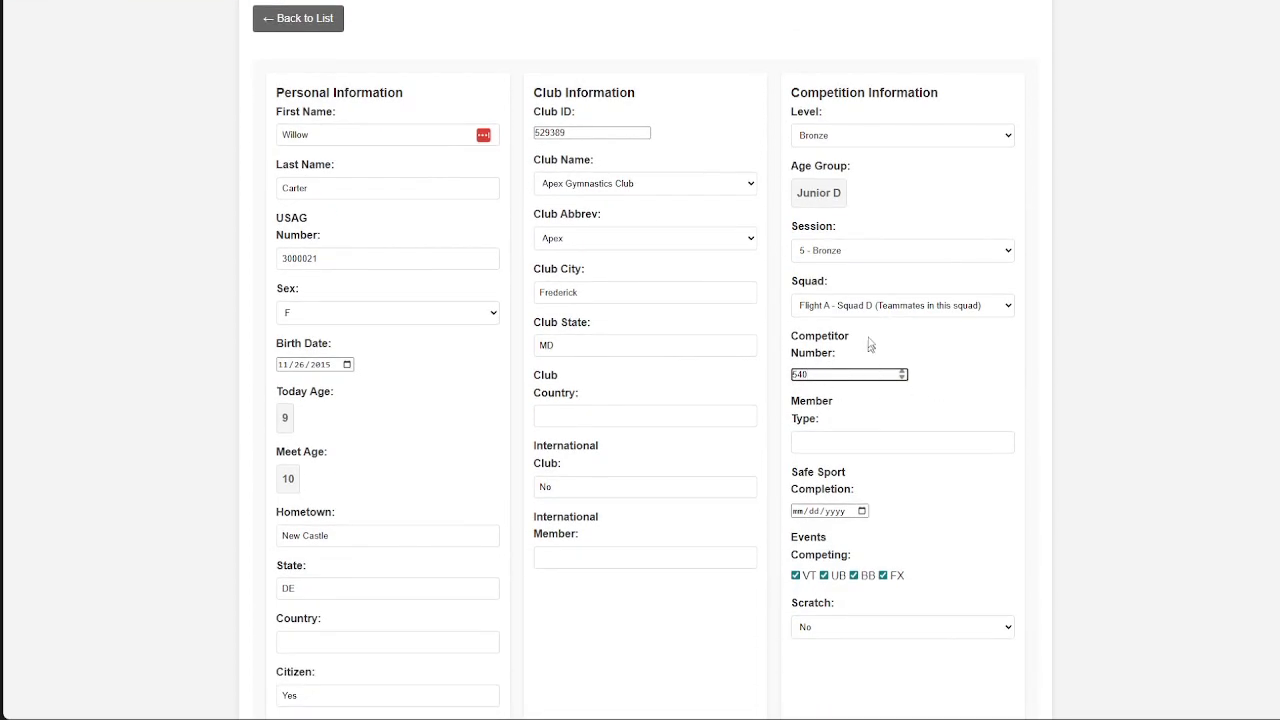
{"action": "scroll", "coordinate": [875, 322], "scroll_direction": "up", "scroll_amount": 1}
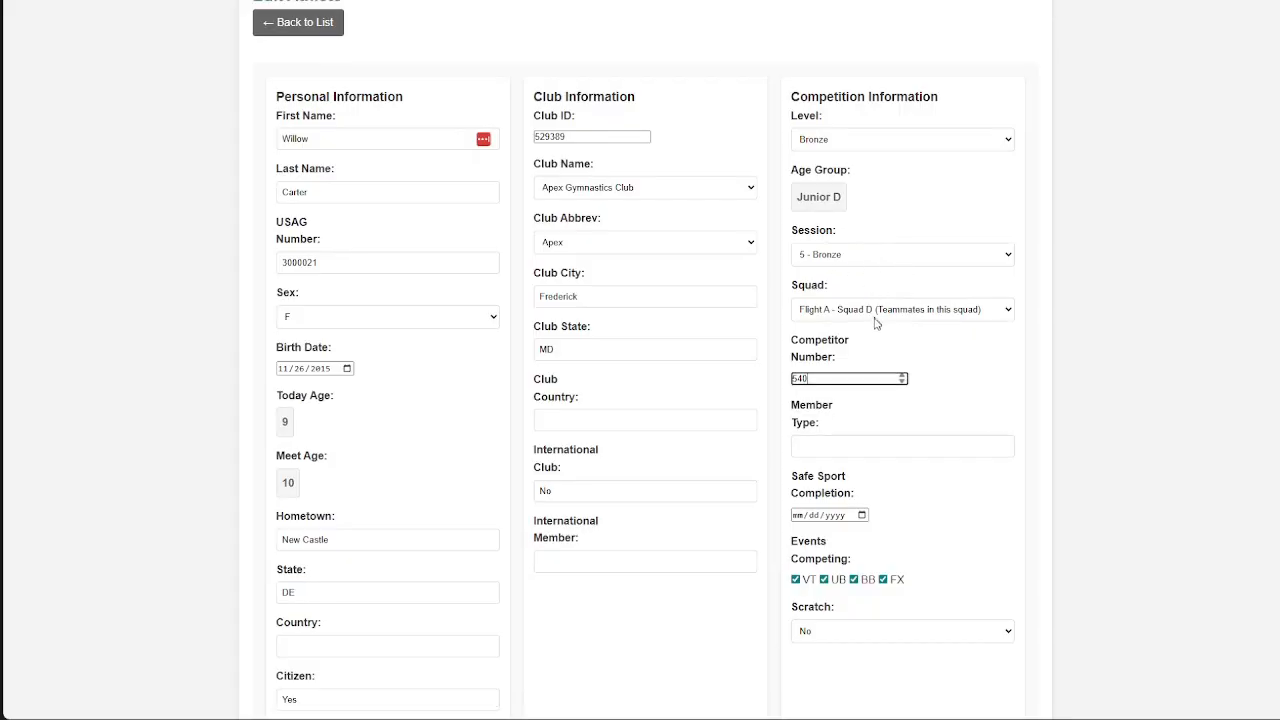
{"action": "scroll", "coordinate": [835, 375], "scroll_direction": "up", "scroll_amount": 1}
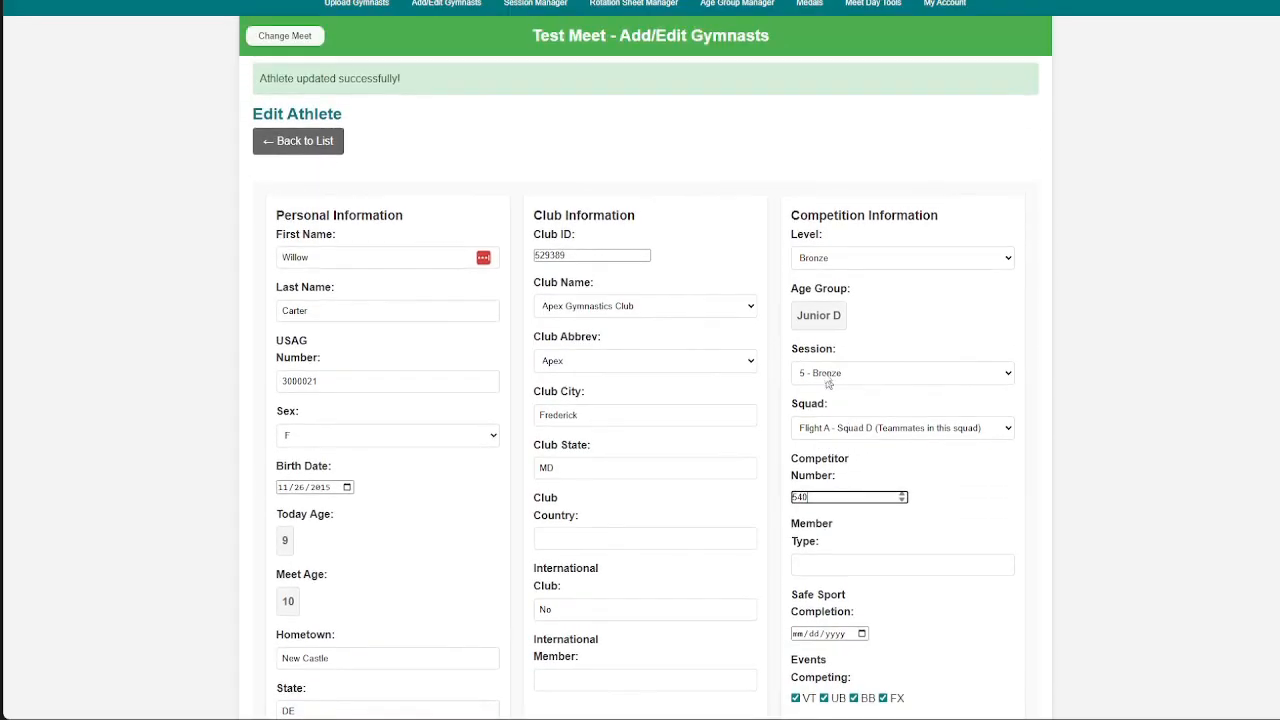
{"action": "scroll", "coordinate": [829, 384], "scroll_direction": "up", "scroll_amount": 1}
{"action": "scroll", "coordinate": [903, 429], "scroll_direction": "down", "scroll_amount": 1}
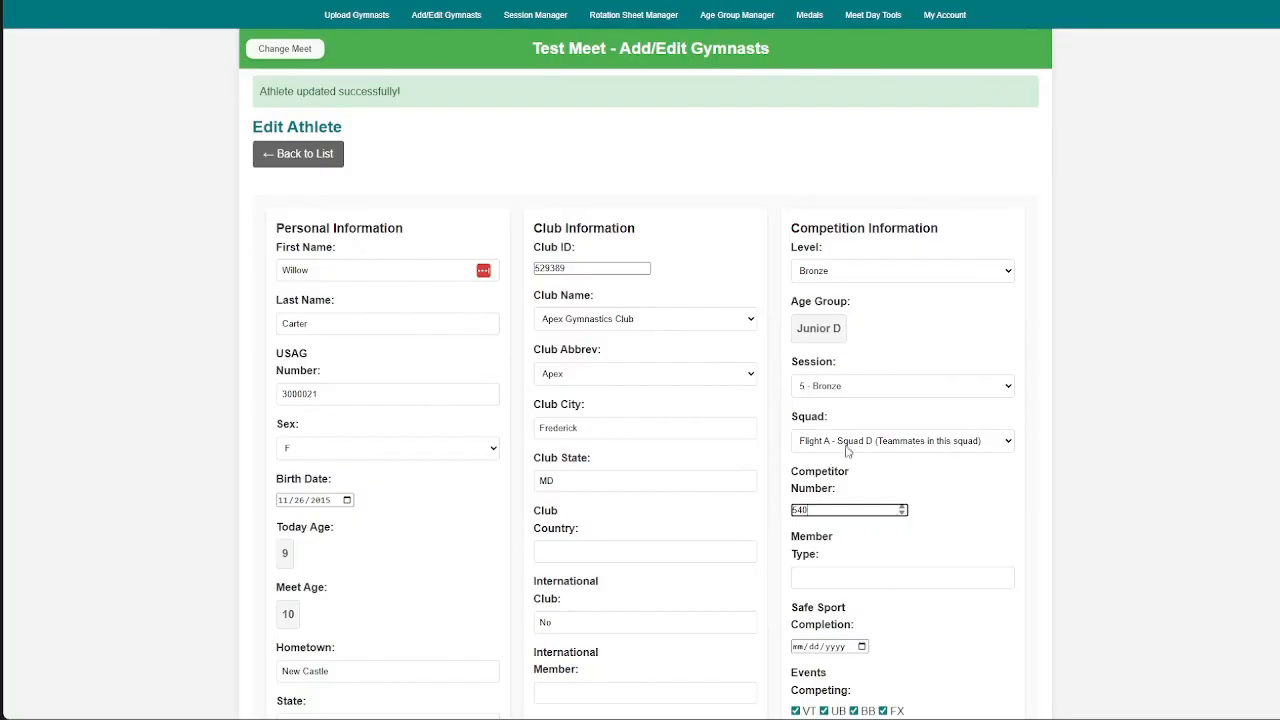
{"action": "left_click", "coordinate": [879, 391]}
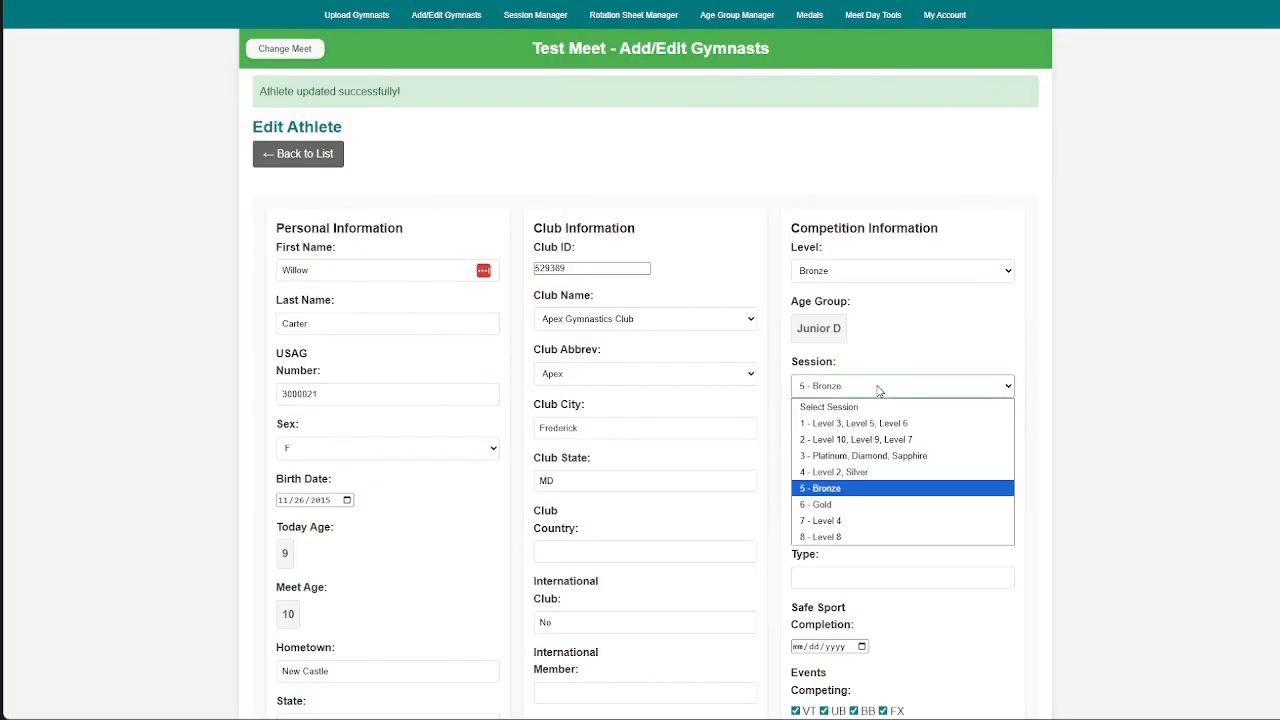
{"action": "left_click", "coordinate": [879, 391]}
View the levels available for the athlete, keeping Bronze
{"action": "scroll", "coordinate": [851, 366], "scroll_direction": "up", "scroll_amount": 1}
{"action": "scroll", "coordinate": [919, 345], "scroll_direction": "down", "scroll_amount": 1}
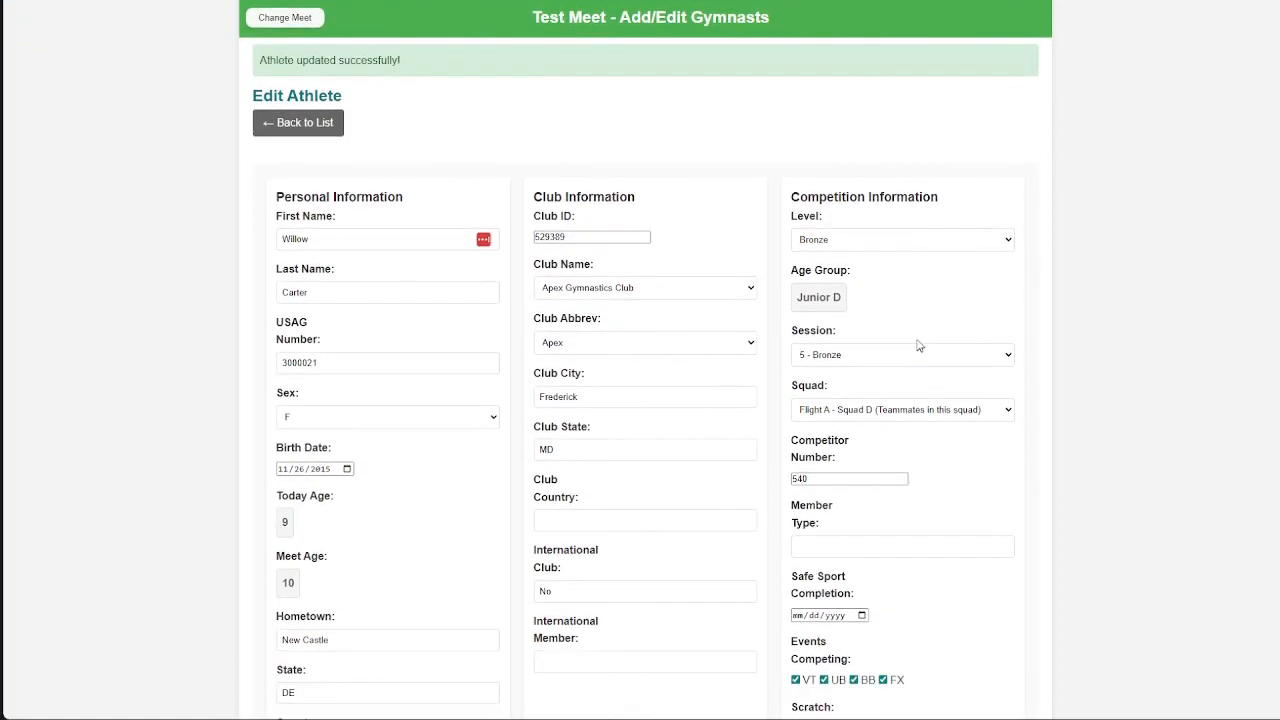
{"action": "scroll", "coordinate": [919, 345], "scroll_direction": "down", "scroll_amount": 1}
{"action": "left_click", "coordinate": [883, 206]}
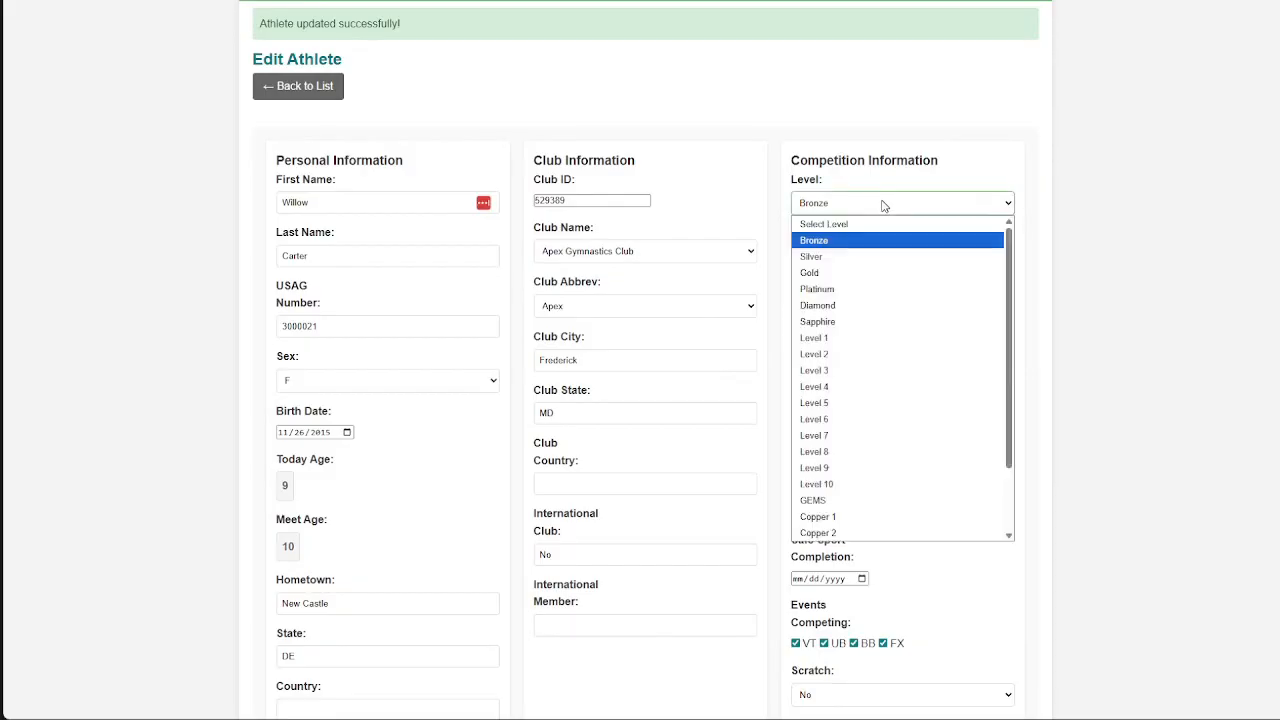
{"action": "left_click", "coordinate": [883, 206]}
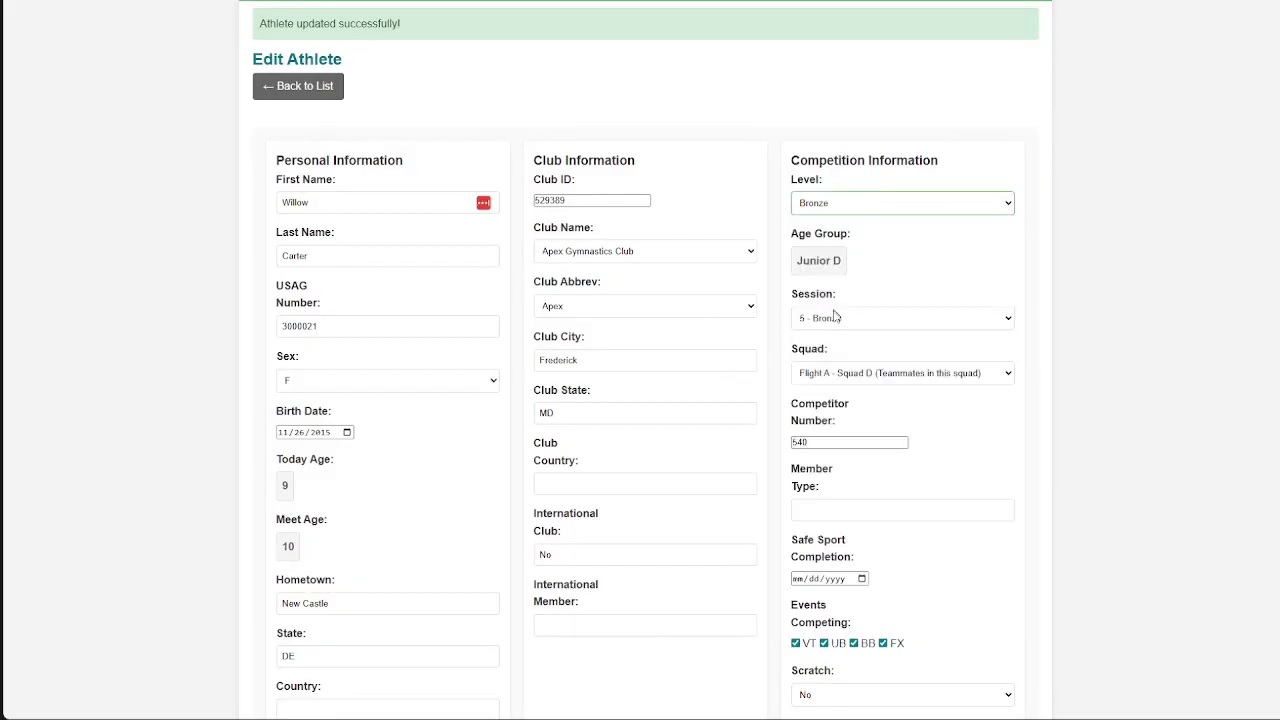
Try the Silver, Gold and Platinum levels for the athlete, and return her level to Bronze
{"action": "left_click", "coordinate": [888, 210]}
{"action": "left_click", "coordinate": [831, 262]}
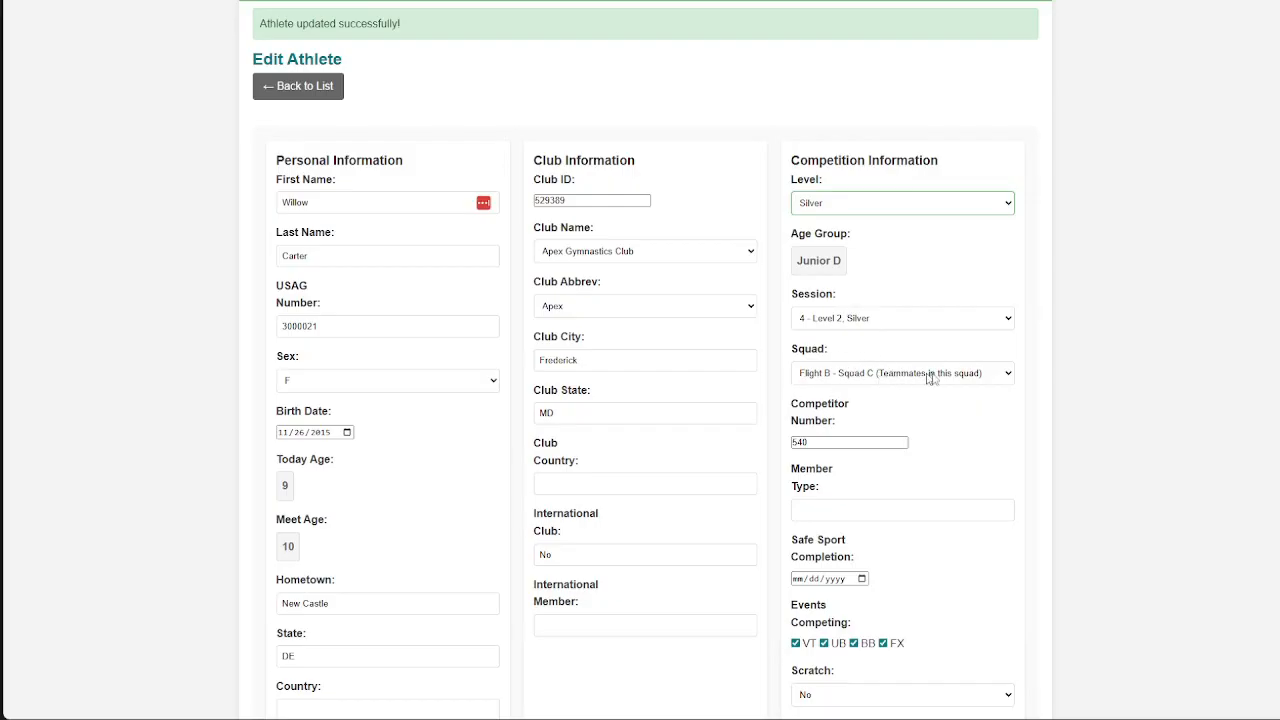
{"action": "left_click", "coordinate": [857, 200]}
{"action": "left_click", "coordinate": [857, 276]}
{"action": "left_click", "coordinate": [880, 203]}
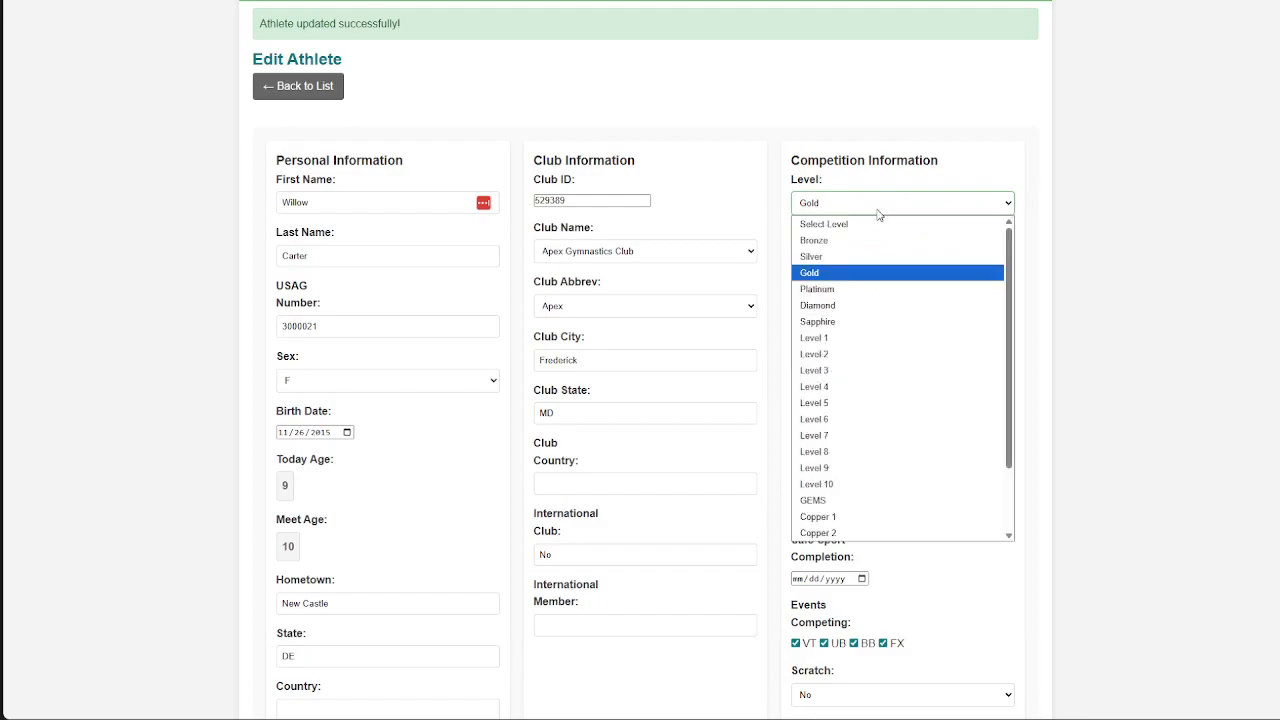
{"action": "left_click", "coordinate": [845, 288]}
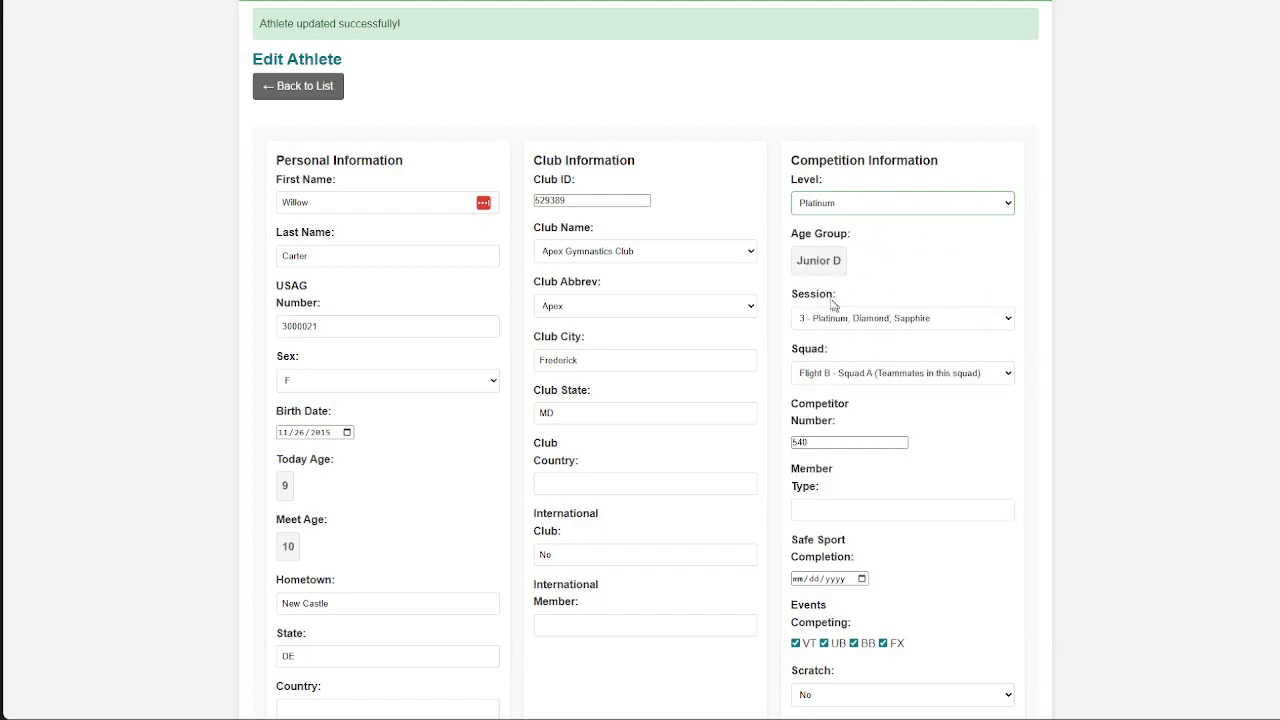
{"action": "left_click", "coordinate": [860, 203]}
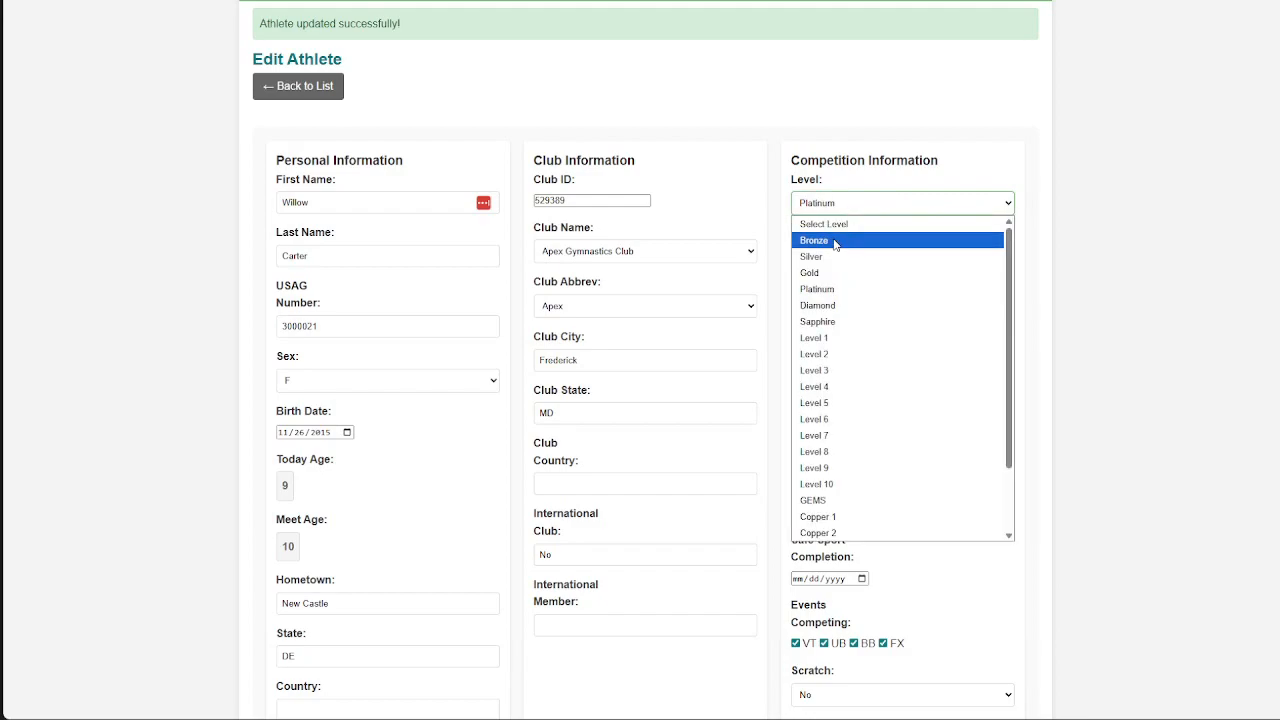
{"action": "left_click", "coordinate": [855, 242]}
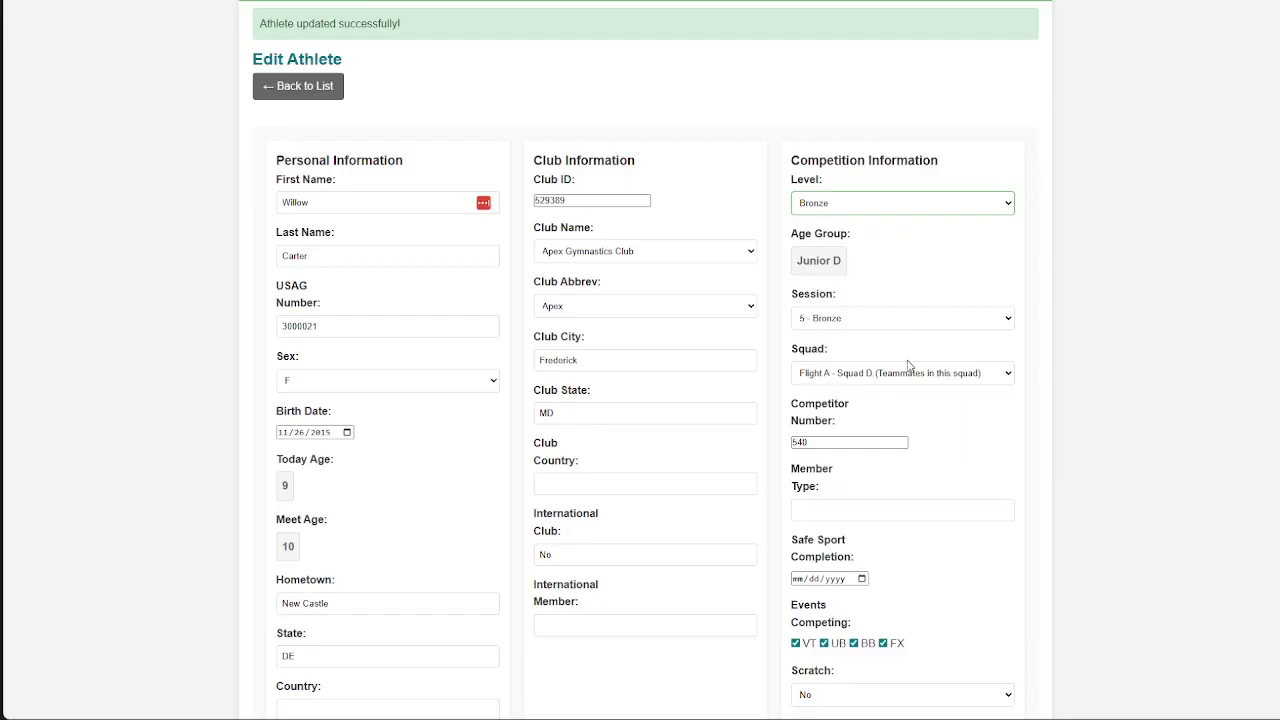
Remove VT and UB from the athlete's competing events and update the athlete
{"action": "scroll", "coordinate": [906, 380], "scroll_direction": "down", "scroll_amount": 2}
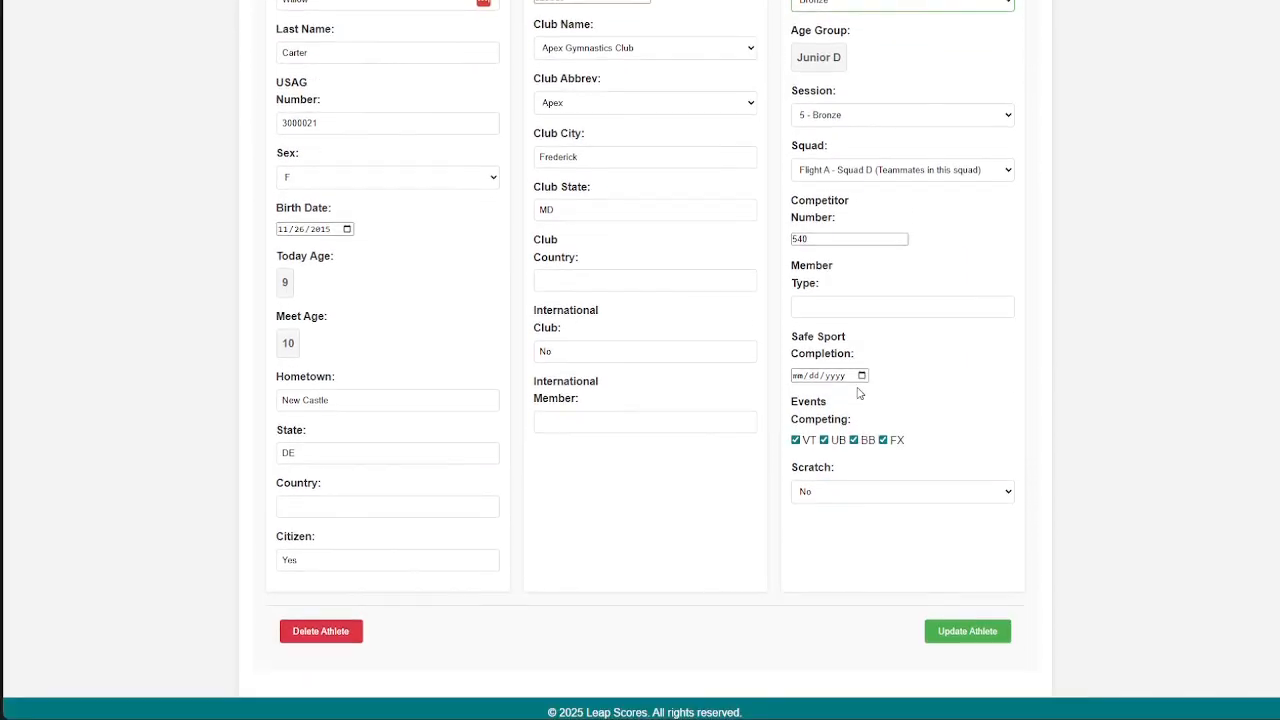
{"action": "scroll", "coordinate": [915, 306], "scroll_direction": "up", "scroll_amount": 1}
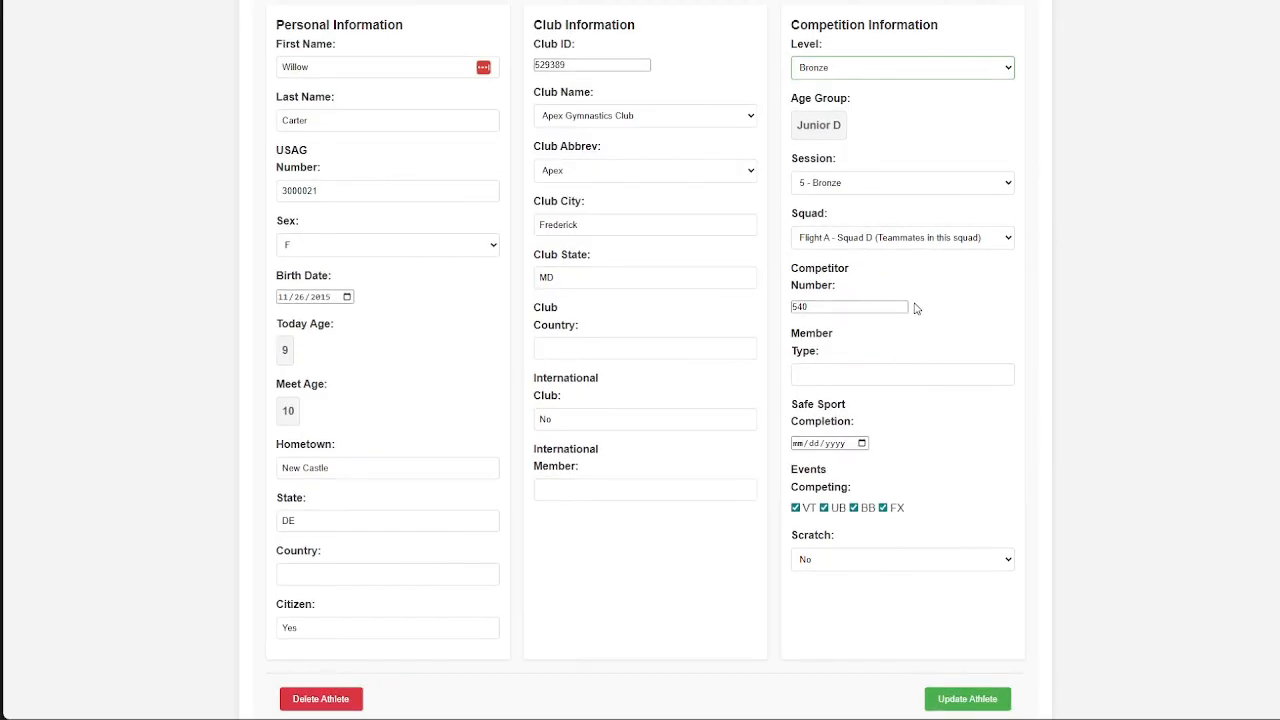
{"action": "scroll", "coordinate": [914, 540], "scroll_direction": "down", "scroll_amount": 1}
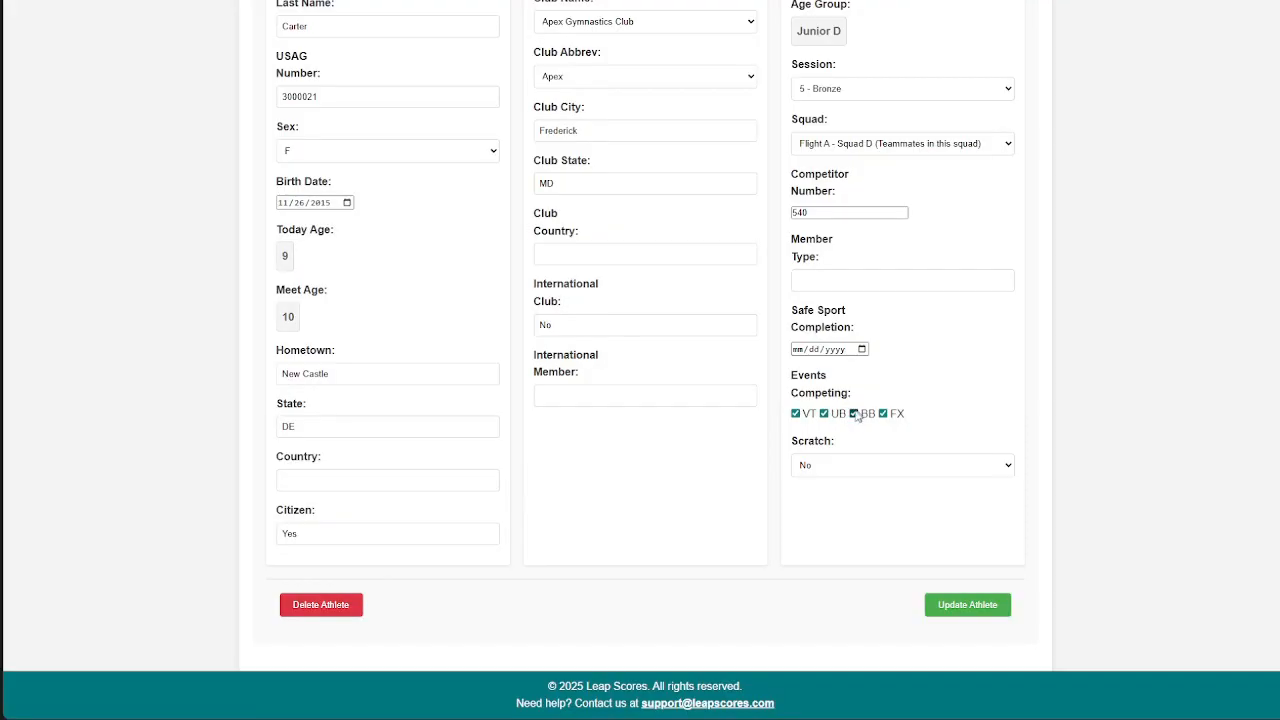
{"action": "left_click", "coordinate": [803, 417]}
{"action": "left_click", "coordinate": [966, 607]}
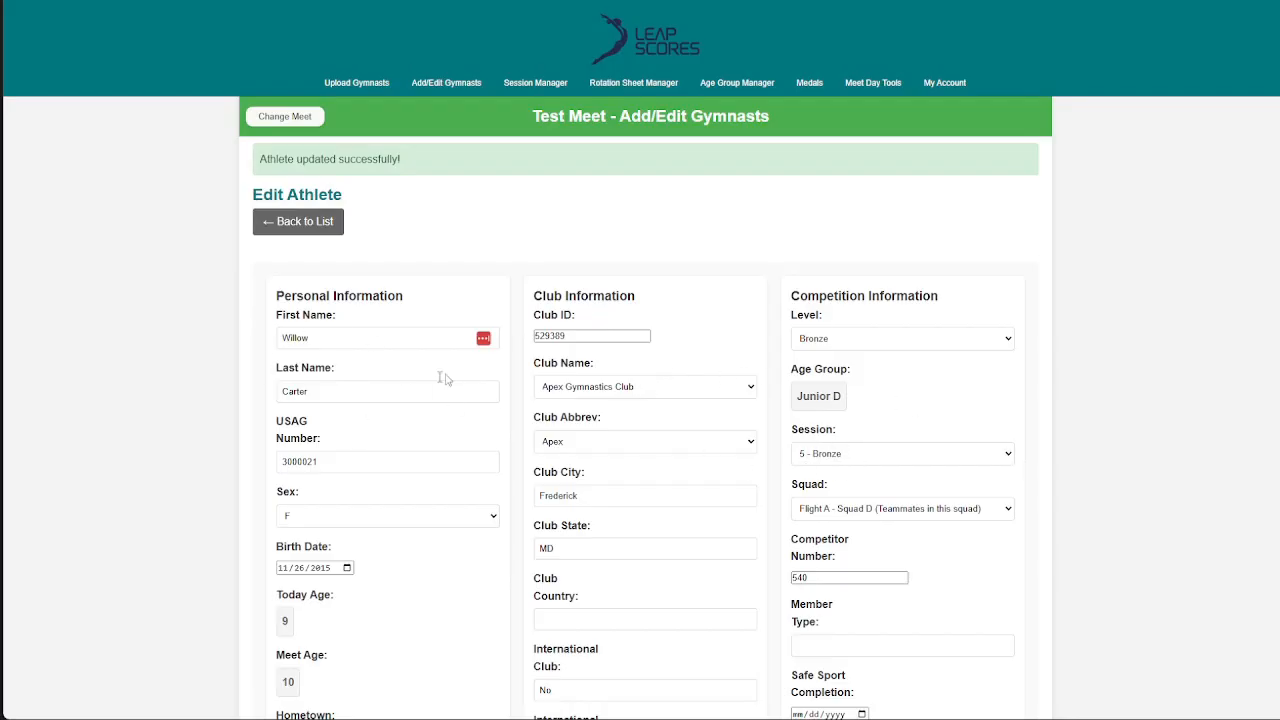
Open the rotation sheets for Session 5 - Bronze and find the edited Apex gymnast in Flight A, Squad D
{"action": "left_click", "coordinate": [633, 83]}
{"action": "left_click", "coordinate": [515, 168]}
{"action": "left_click", "coordinate": [508, 262]}
{"action": "scroll", "coordinate": [834, 400], "scroll_direction": "down", "scroll_amount": 5}
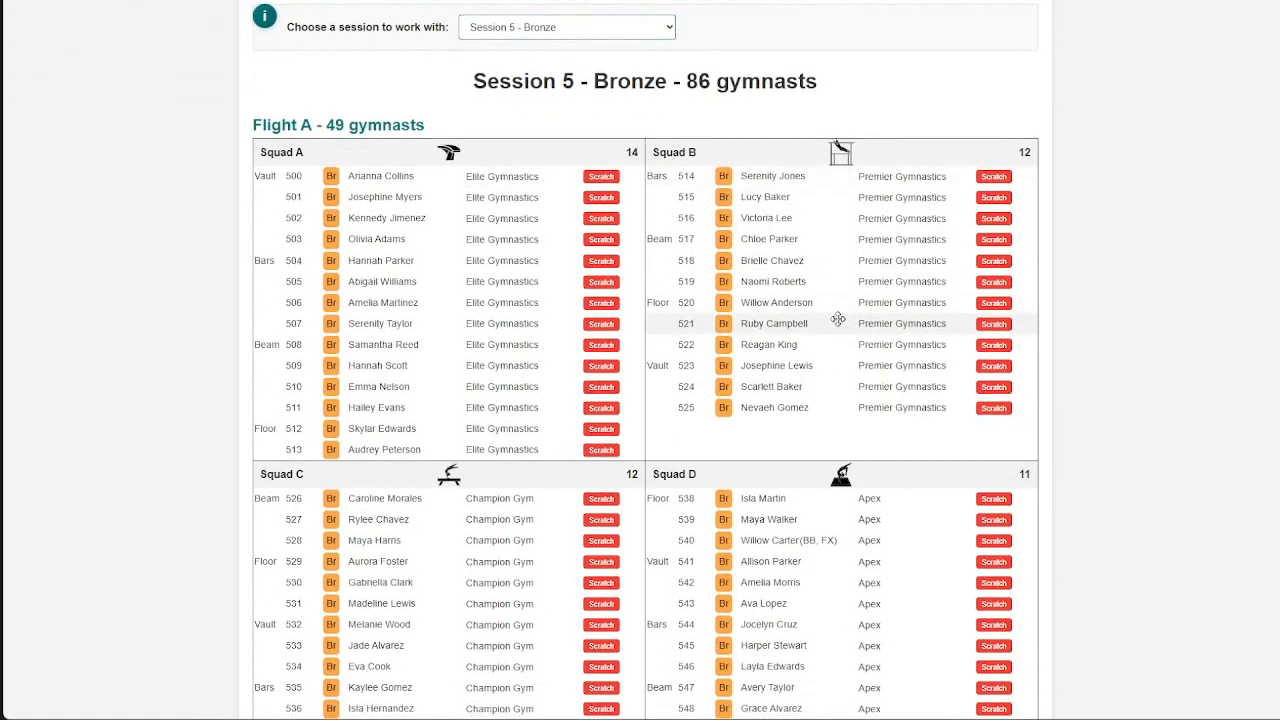
{"action": "scroll", "coordinate": [820, 308], "scroll_direction": "down", "scroll_amount": 1}
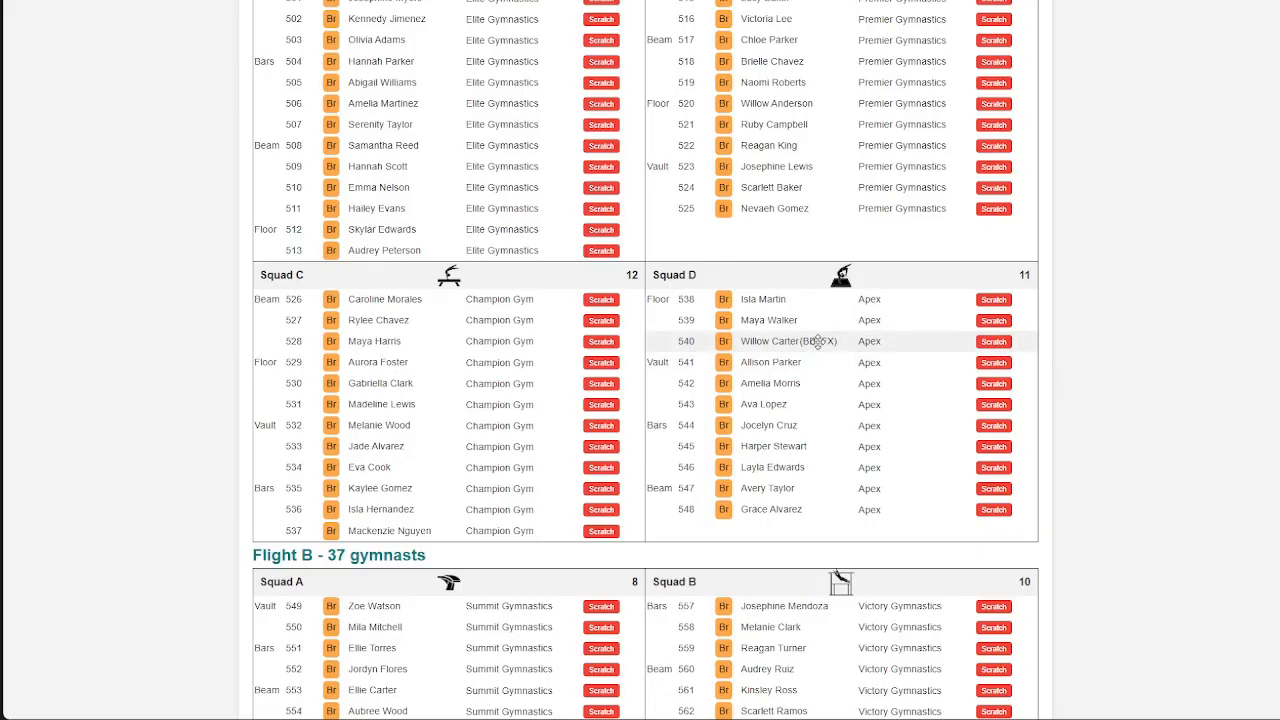
Open the record of the Squad D gymnast marked BB, FX, go to her competing events and update the athlete
{"action": "left_click", "coordinate": [818, 341]}
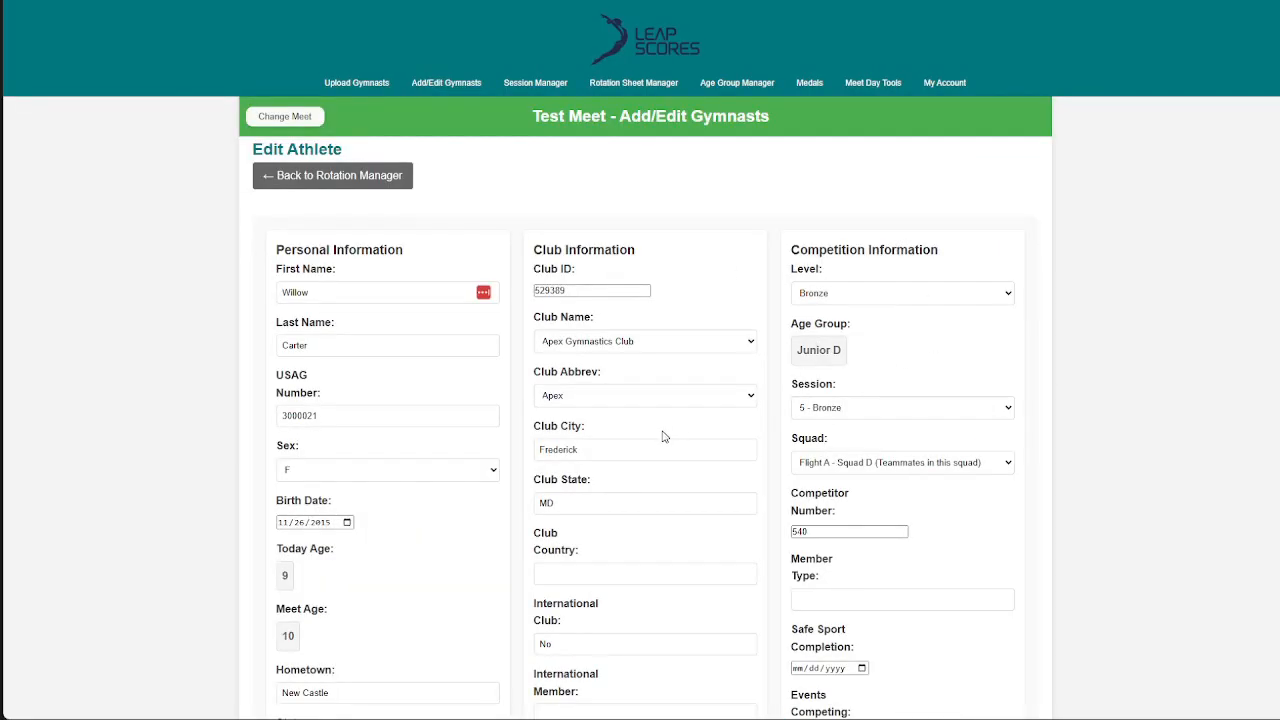
{"action": "scroll", "coordinate": [790, 437], "scroll_direction": "down", "scroll_amount": 3}
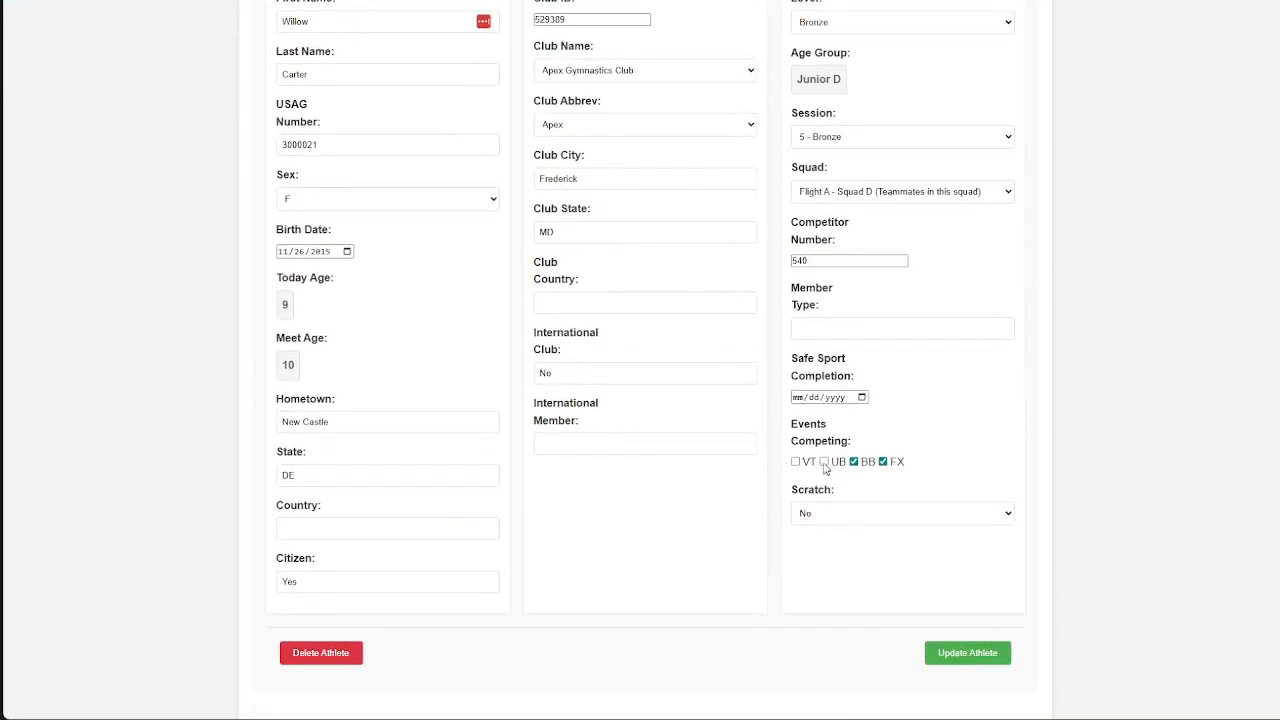
{"action": "left_click", "coordinate": [957, 654]}
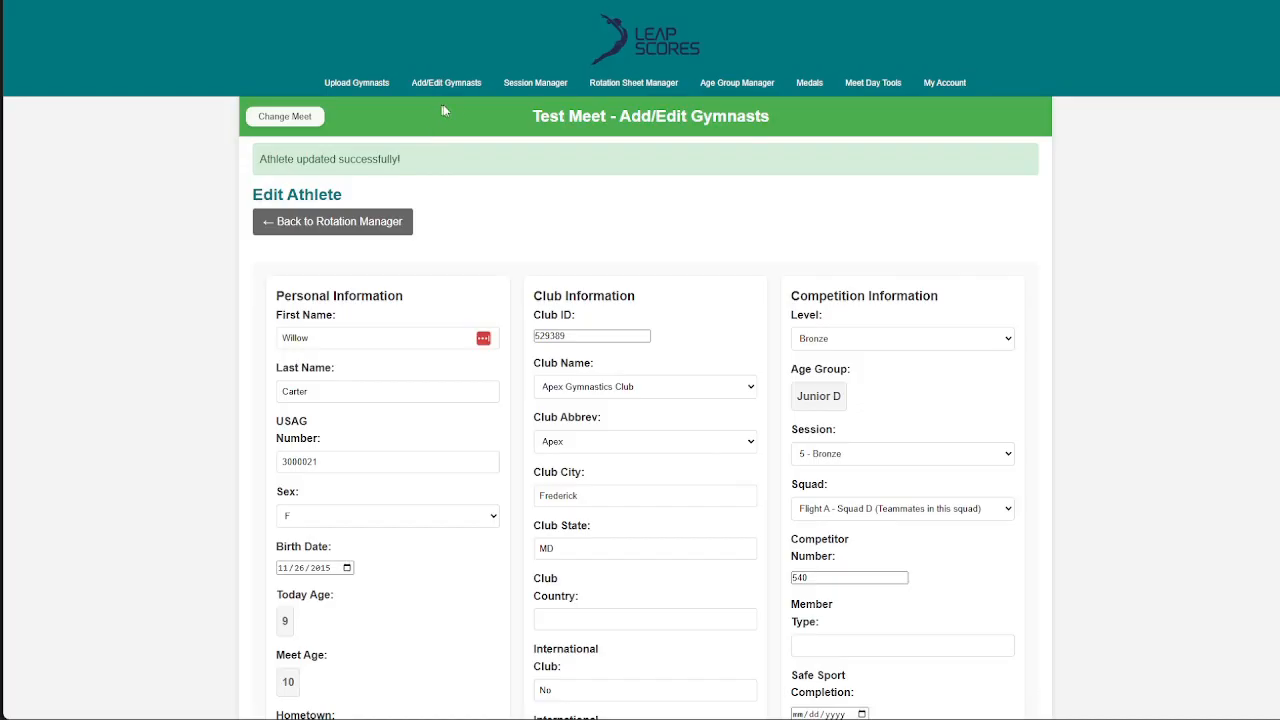
Return to the Add/Edit Gymnasts list and filter it to session 1
{"action": "left_click", "coordinate": [453, 83]}
{"action": "scroll", "coordinate": [737, 326], "scroll_direction": "down", "scroll_amount": 3}
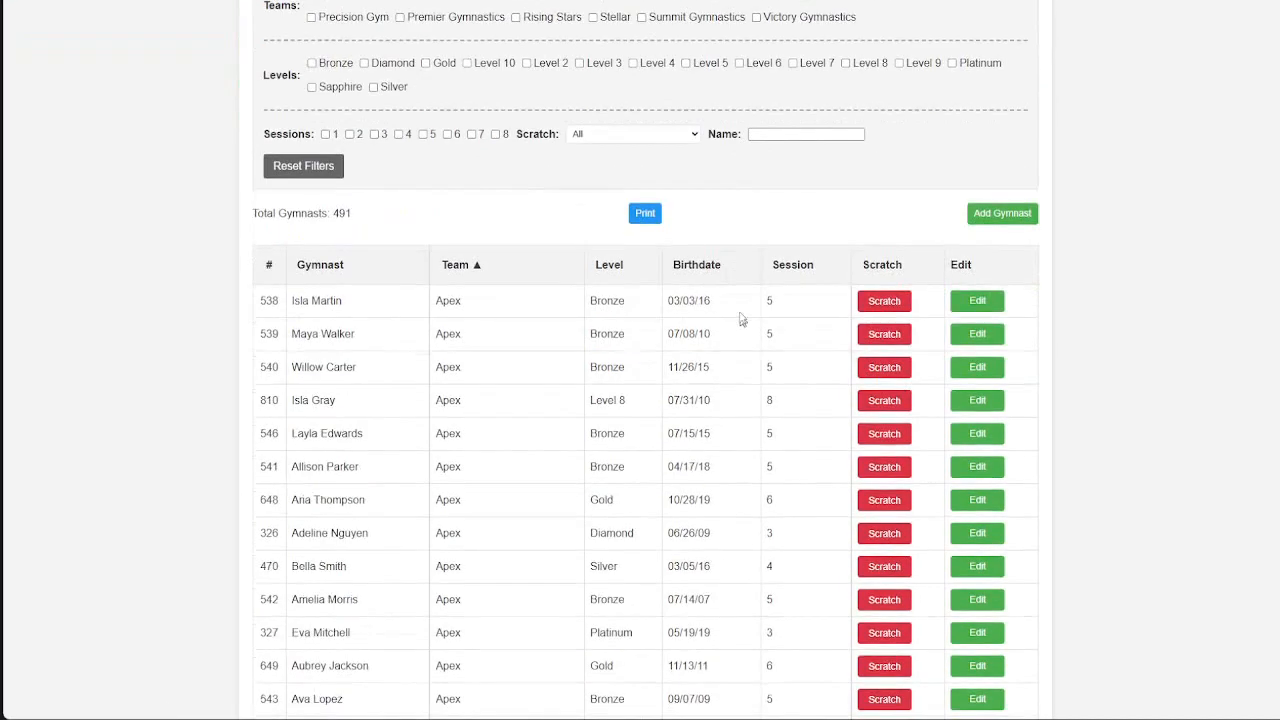
{"action": "scroll", "coordinate": [715, 280], "scroll_direction": "up", "scroll_amount": 3}
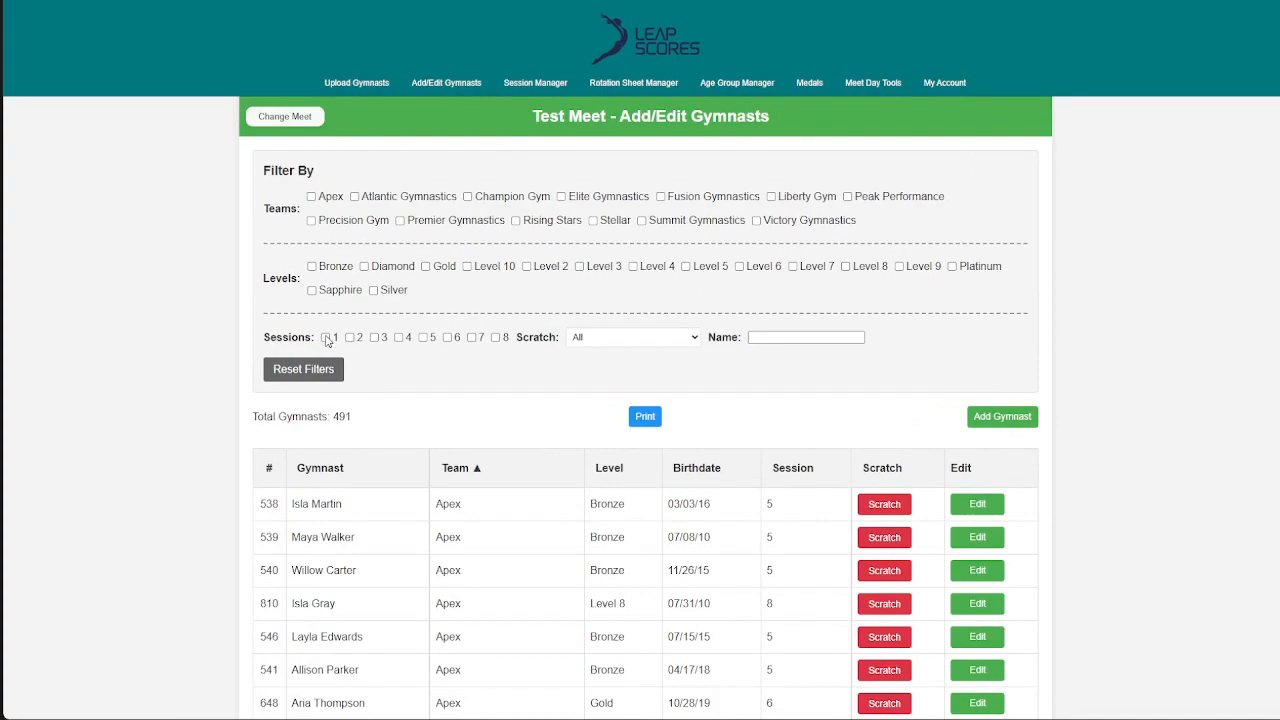
{"action": "left_click", "coordinate": [326, 338]}
{"action": "scroll", "coordinate": [578, 331], "scroll_direction": "down", "scroll_amount": 1}
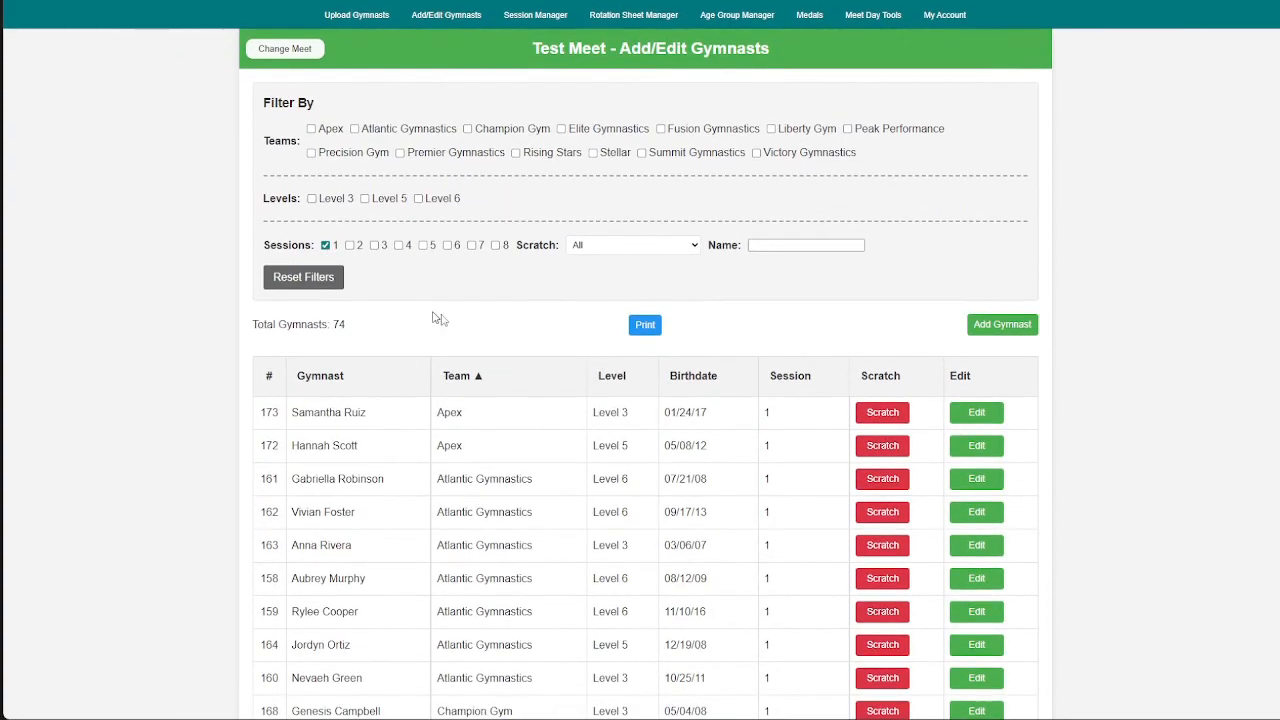
Preview the printout of the session 1 gymnast list through its last page, and cancel printing
{"action": "left_click", "coordinate": [645, 325]}
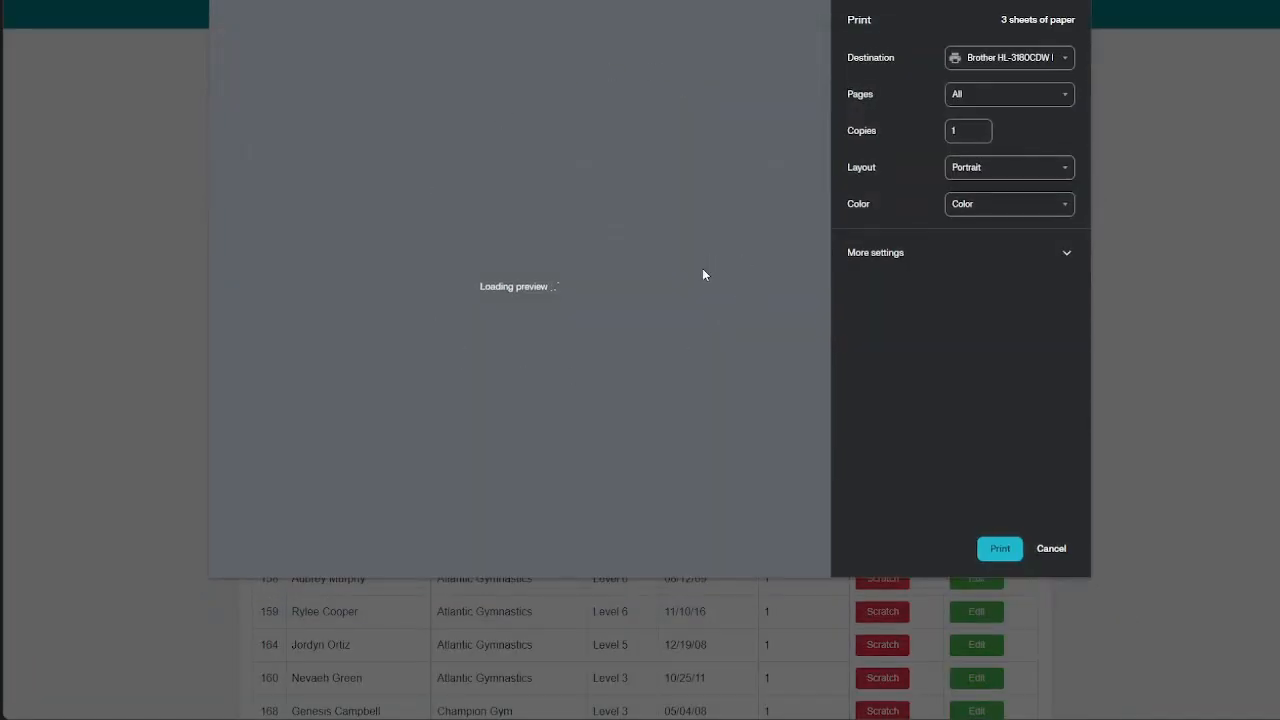
{"action": "scroll", "coordinate": [510, 160], "scroll_direction": "down", "scroll_amount": 10}
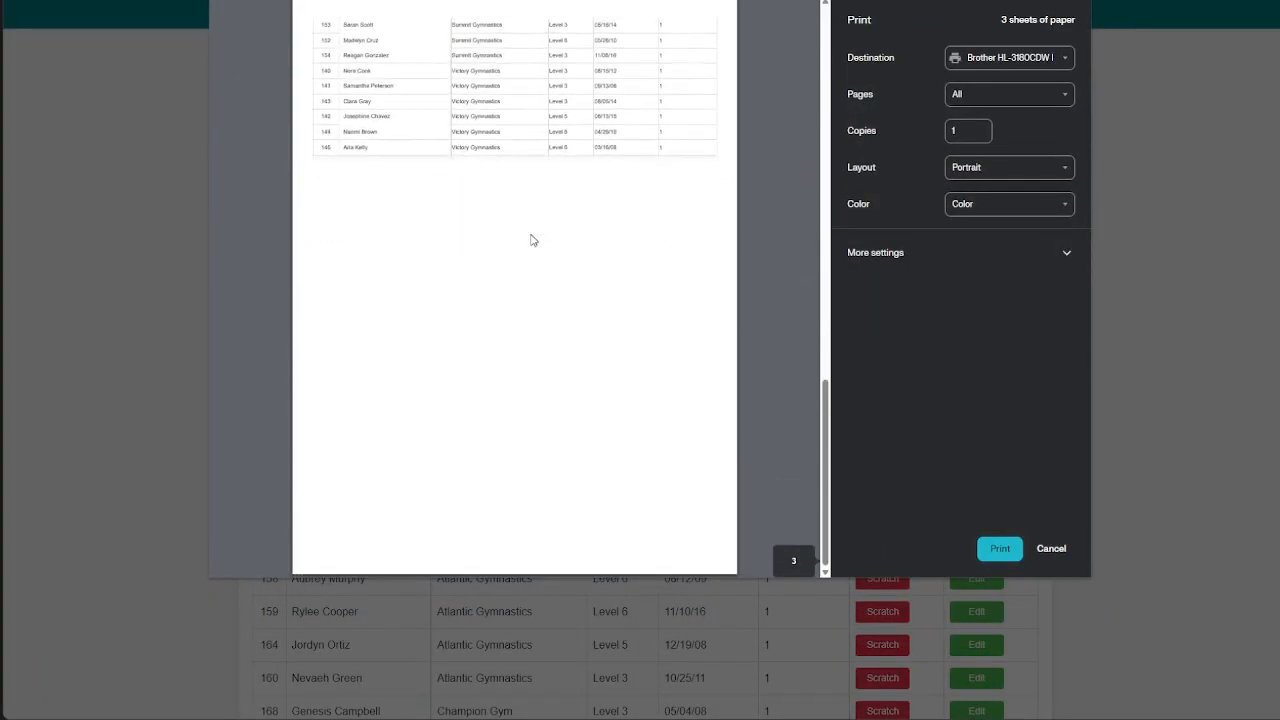
{"action": "scroll", "coordinate": [590, 255], "scroll_direction": "up", "scroll_amount": 8}
{"action": "scroll", "coordinate": [601, 242], "scroll_direction": "up", "scroll_amount": 3}
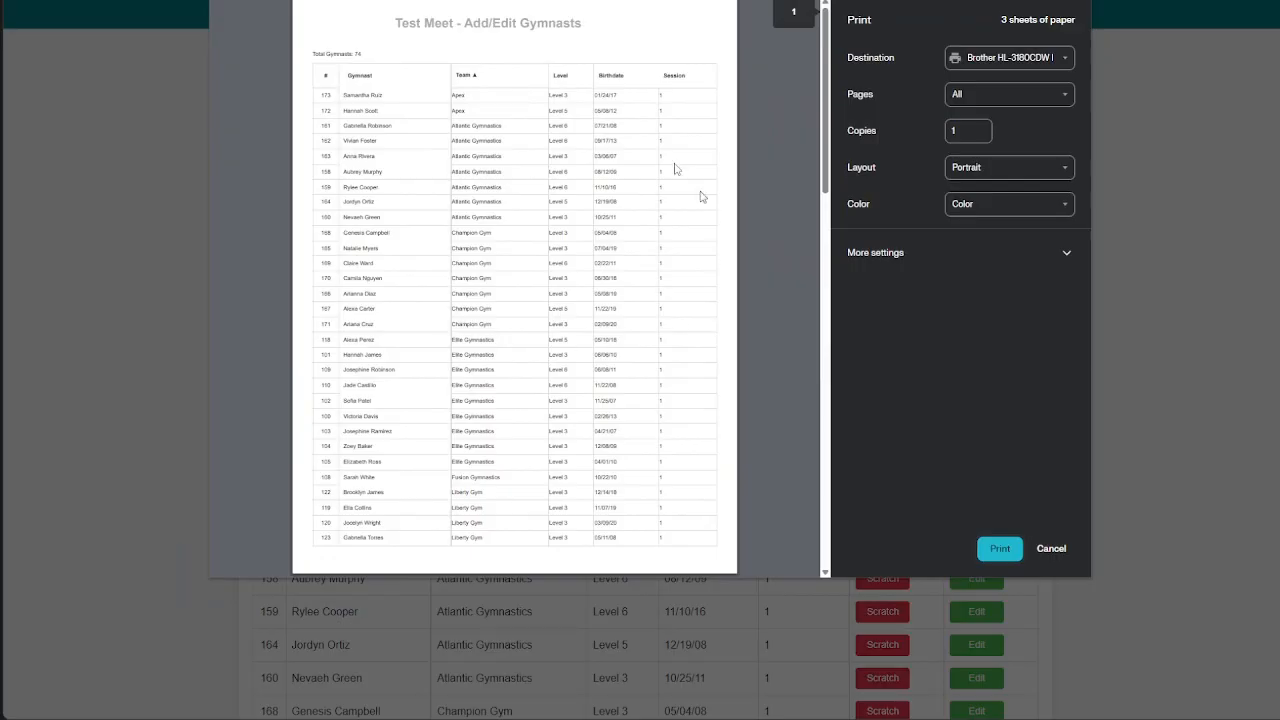
{"action": "left_click", "coordinate": [1049, 550]}
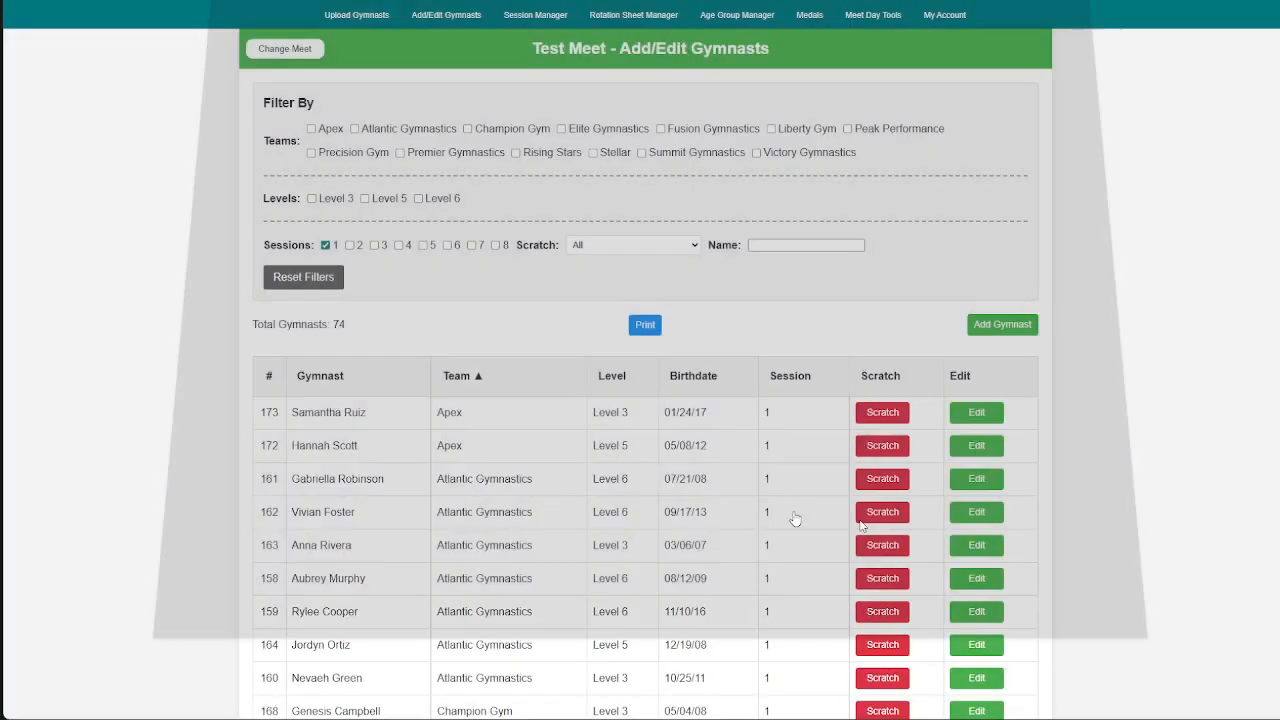
Highlight the total number of gymnasts above the list, and reset the filters to show all gymnasts
{"action": "left_click_drag", "start_coordinate": [346, 330], "coordinate": [252, 326]}
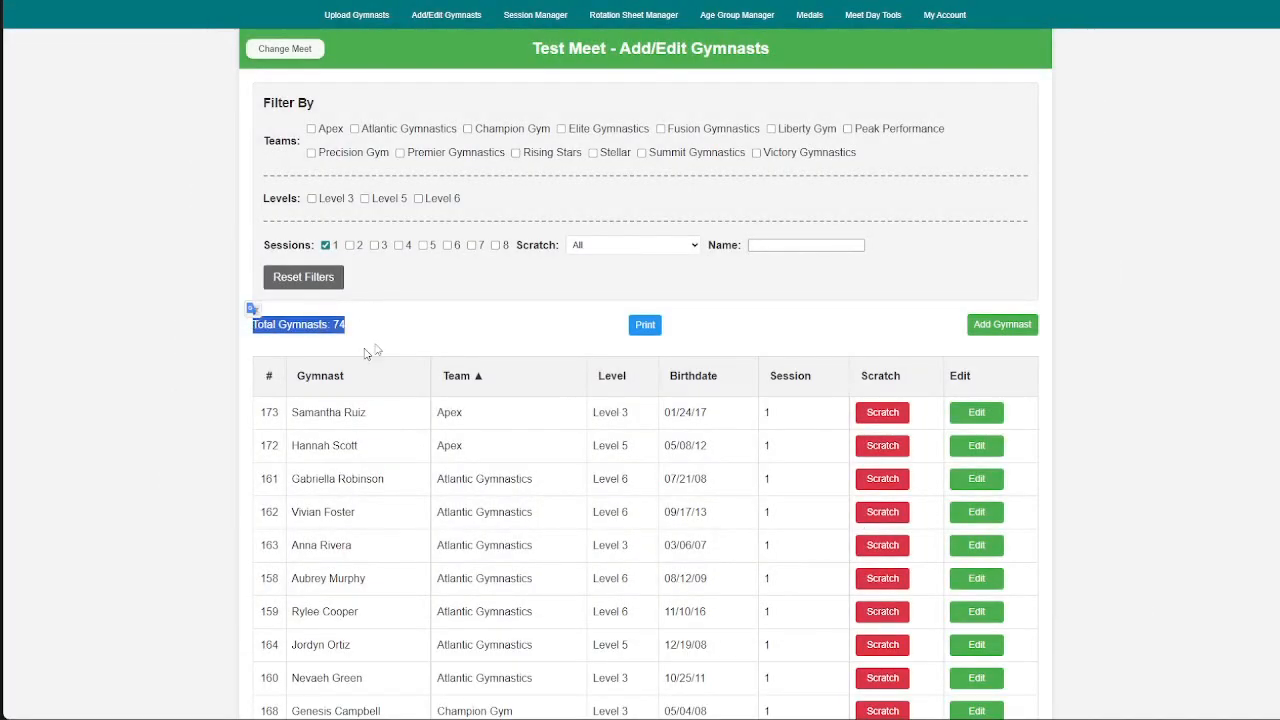
{"action": "left_click", "coordinate": [363, 313]}
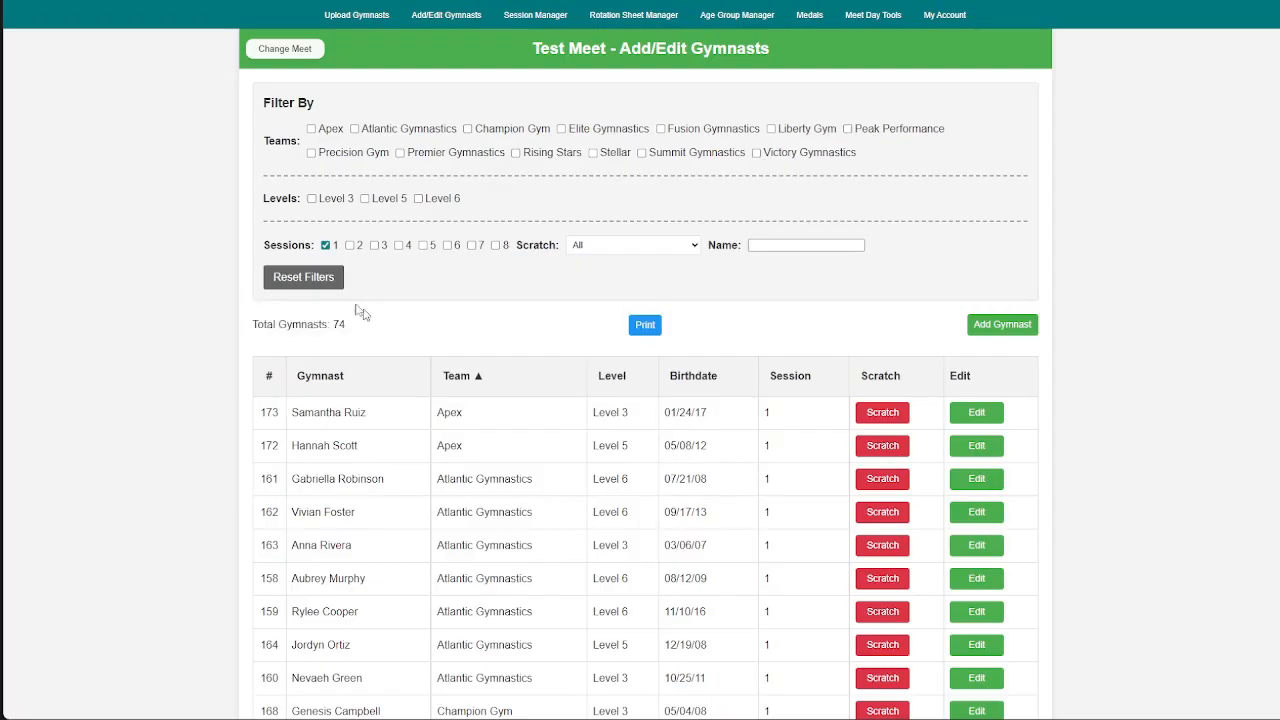
{"action": "left_click", "coordinate": [308, 283]}
{"action": "scroll", "coordinate": [551, 371], "scroll_direction": "down", "scroll_amount": 2}
{"action": "scroll", "coordinate": [551, 371], "scroll_direction": "up", "scroll_amount": 2}
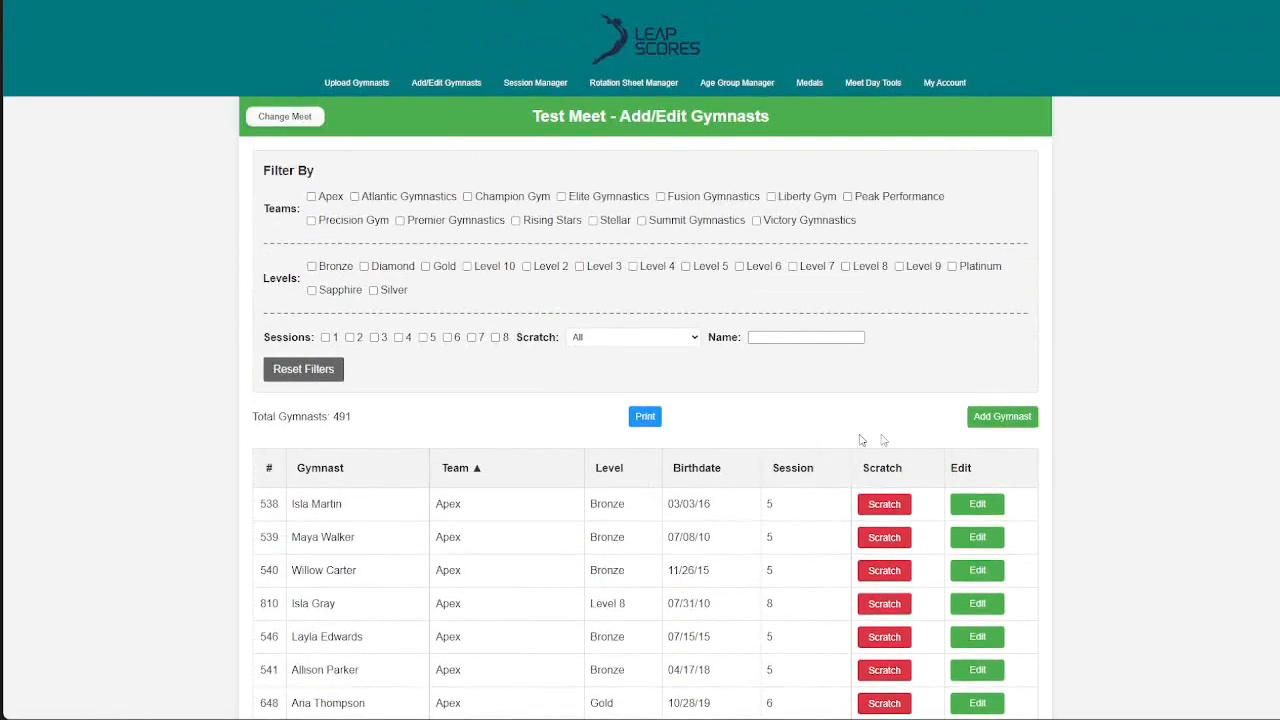
Start a new gymnast record, enter Test as both first and last name, and fill in the USAG number
{"action": "left_click", "coordinate": [1020, 420]}
{"action": "scroll", "coordinate": [400, 300], "scroll_direction": "down", "scroll_amount": 1}
{"action": "left_click", "coordinate": [321, 228]}
{"action": "left_click", "coordinate": [321, 226]}
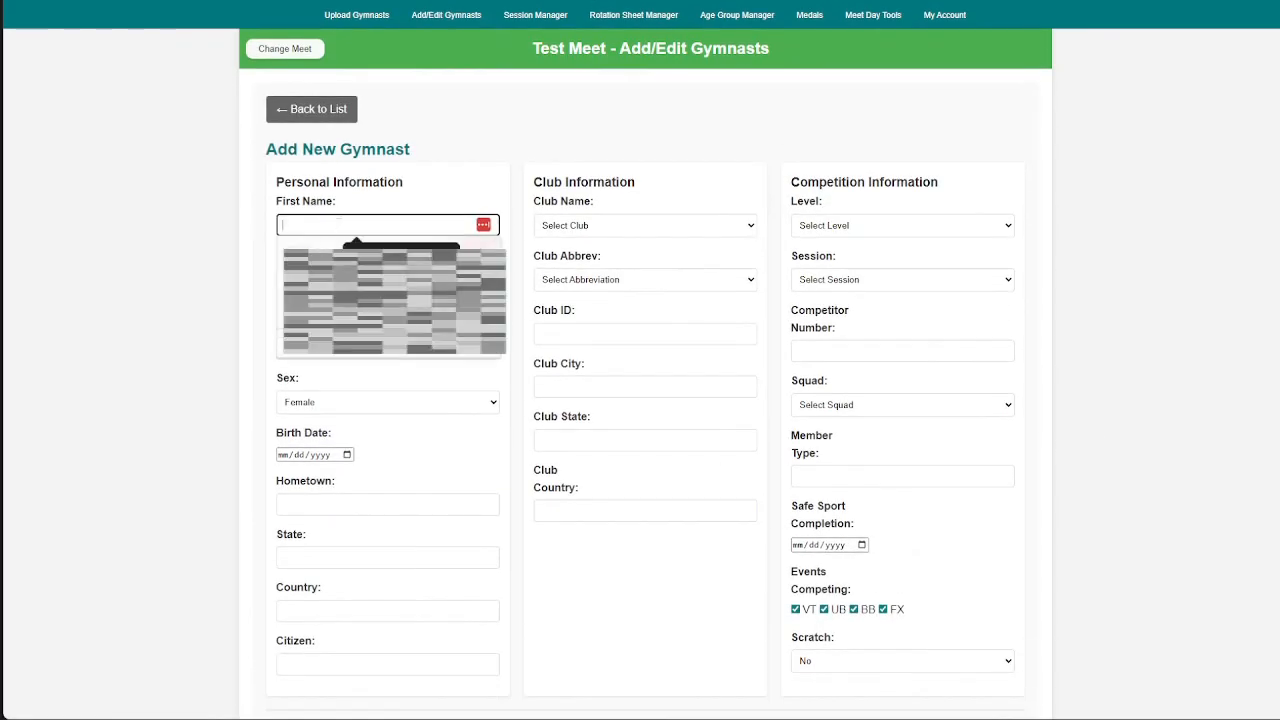
{"action": "type", "text": "Test"}
{"action": "key", "text": "Tab"}
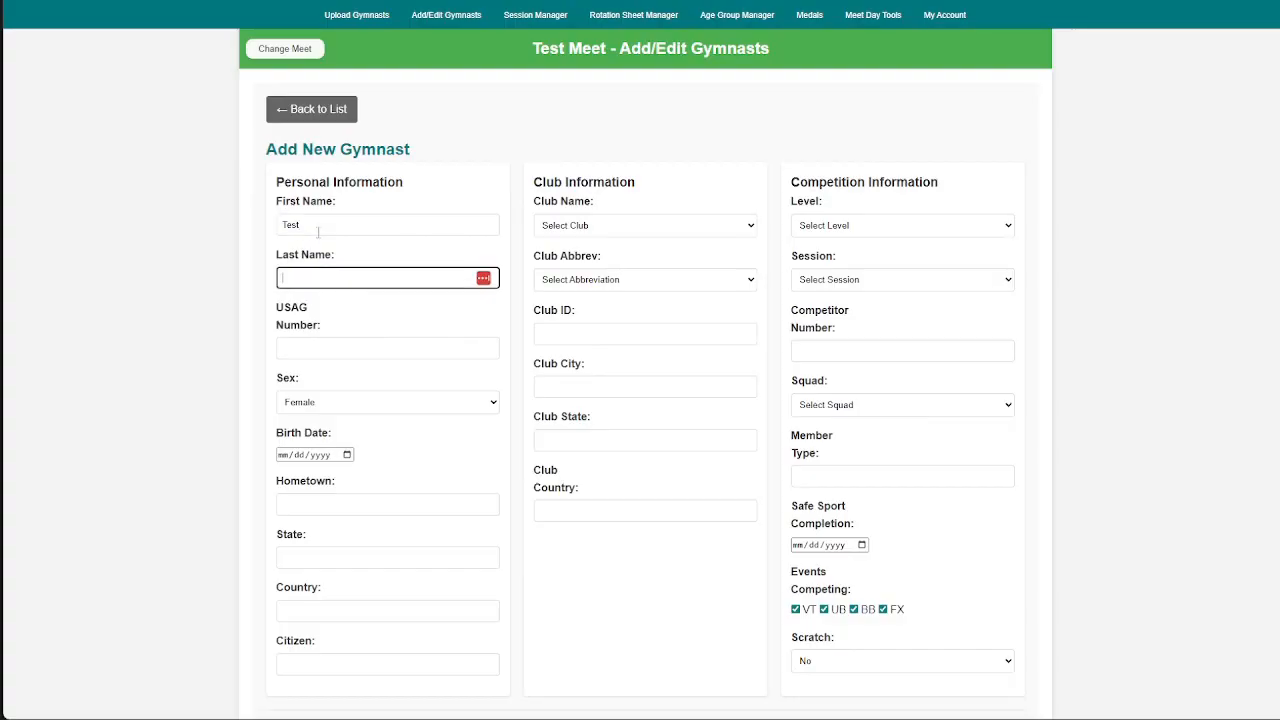
{"action": "key", "text": "Tab"}
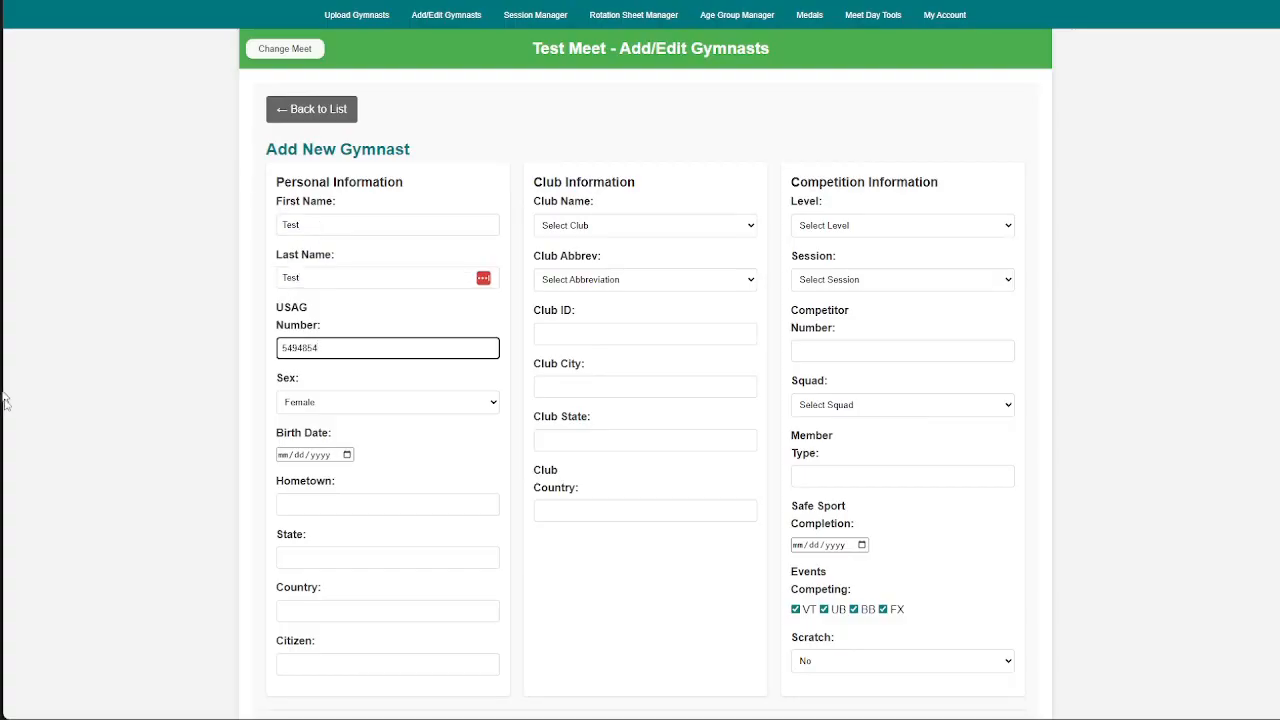
Fill in the new gymnast's birth date in the personal information
{"action": "left_click", "coordinate": [282, 455]}
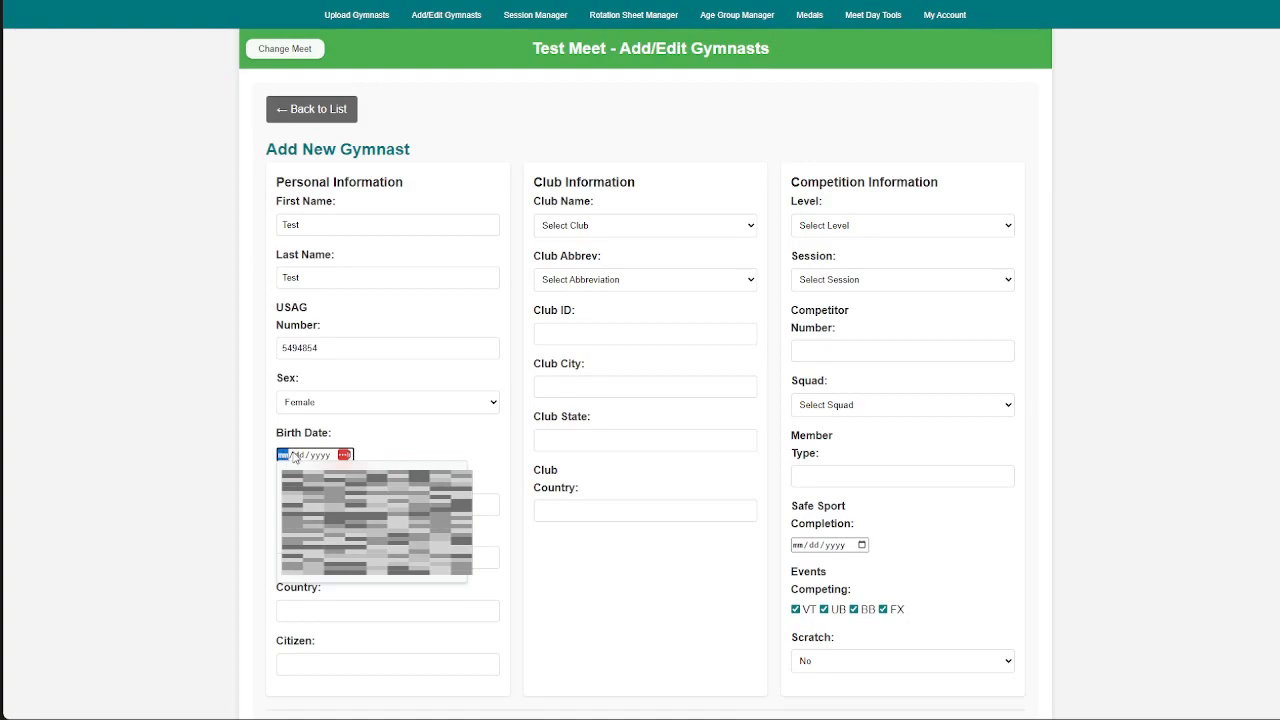
{"action": "type", "text": "09/10/2"}
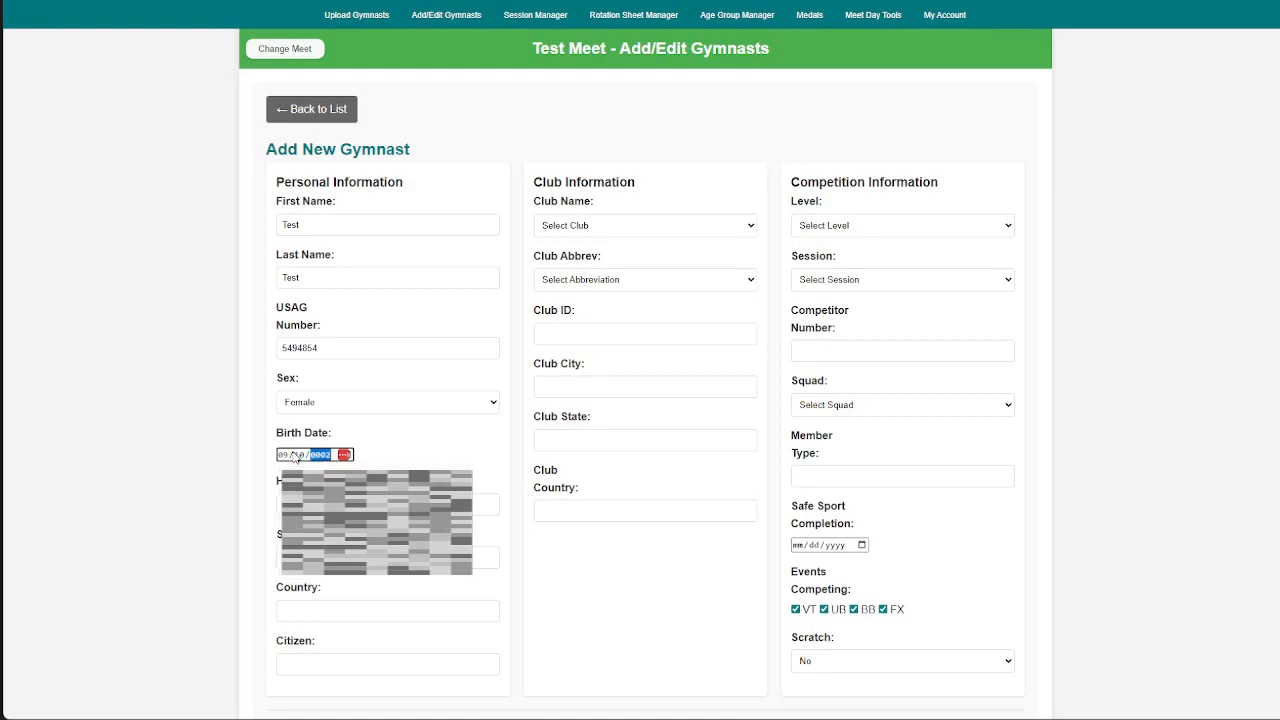
{"action": "type", "text": "010"}
{"action": "left_click", "coordinate": [438, 439]}
{"action": "scroll", "coordinate": [428, 420], "scroll_direction": "down", "scroll_amount": 1}
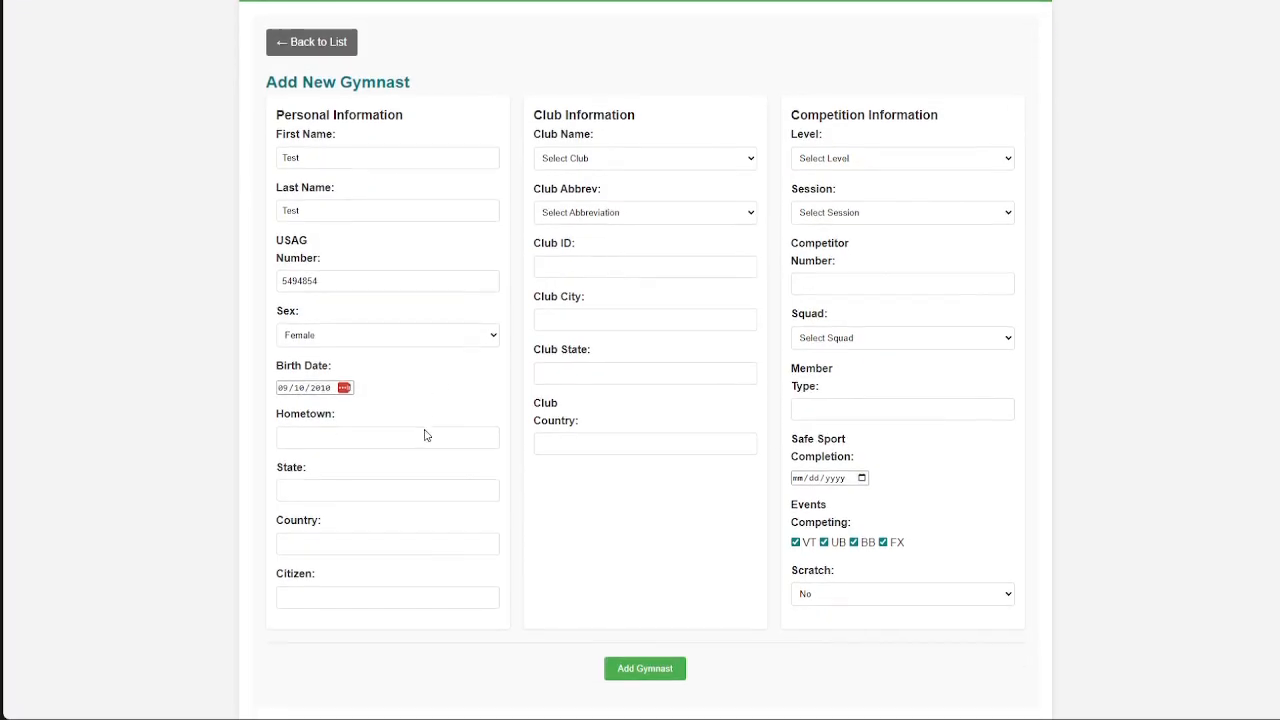
{"action": "scroll", "coordinate": [424, 435], "scroll_direction": "down", "scroll_amount": 1}
Set the new gymnast's club to Apex Gymnastics Club
{"action": "scroll", "coordinate": [561, 442], "scroll_direction": "up", "scroll_amount": 2}
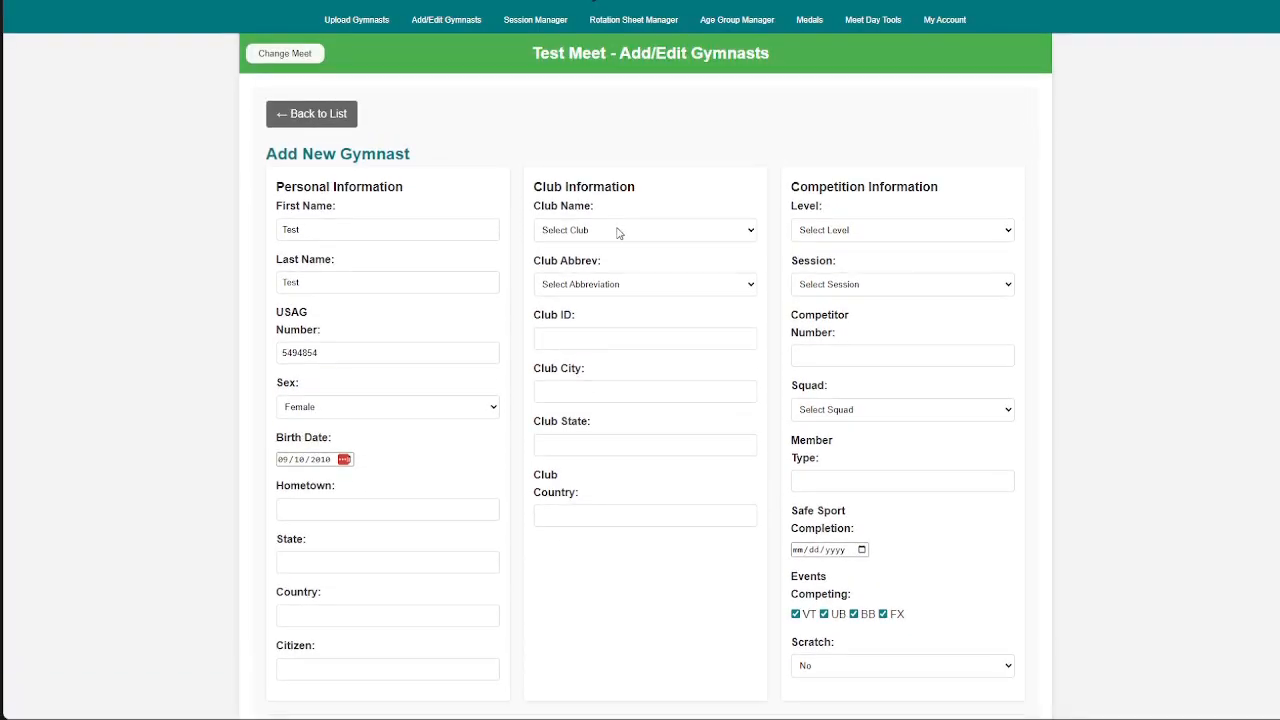
{"action": "left_click", "coordinate": [614, 231]}
{"action": "left_click", "coordinate": [640, 280]}
{"action": "scroll", "coordinate": [600, 350], "scroll_direction": "down", "scroll_amount": 1}
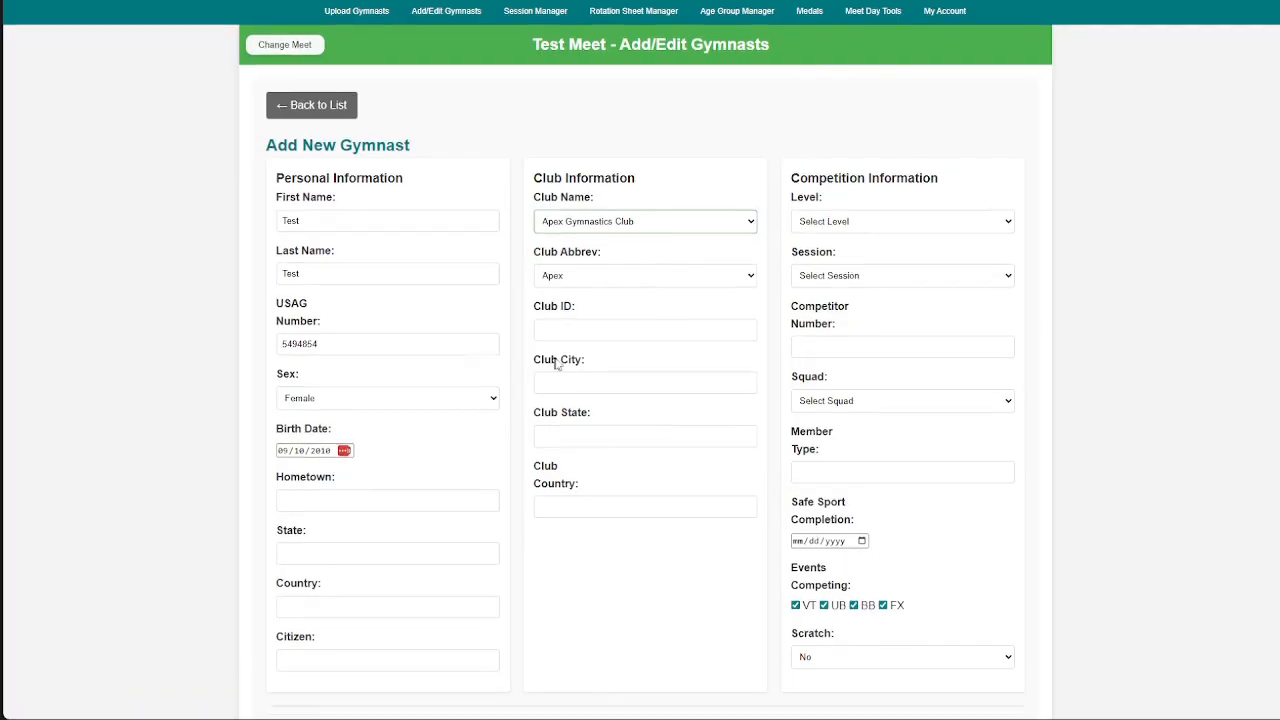
Set the new gymnast's level to Bronze and check the suggested competitor number
{"action": "scroll", "coordinate": [700, 298], "scroll_direction": "up", "scroll_amount": 2}
{"action": "left_click", "coordinate": [862, 293]}
{"action": "left_click", "coordinate": [862, 295]}
{"action": "left_click", "coordinate": [850, 311]}
{"action": "scroll", "coordinate": [958, 385], "scroll_direction": "down", "scroll_amount": 2}
{"action": "scroll", "coordinate": [874, 280], "scroll_direction": "up", "scroll_amount": 1}
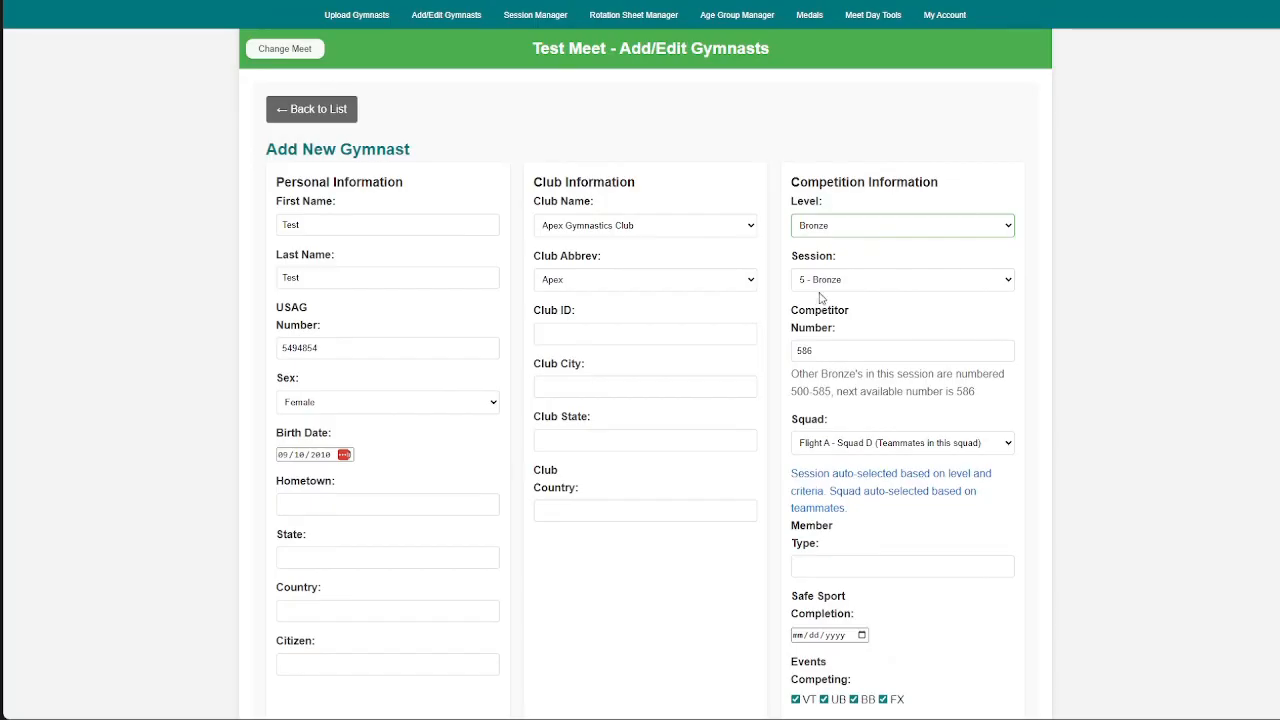
{"action": "left_click", "coordinate": [828, 358]}
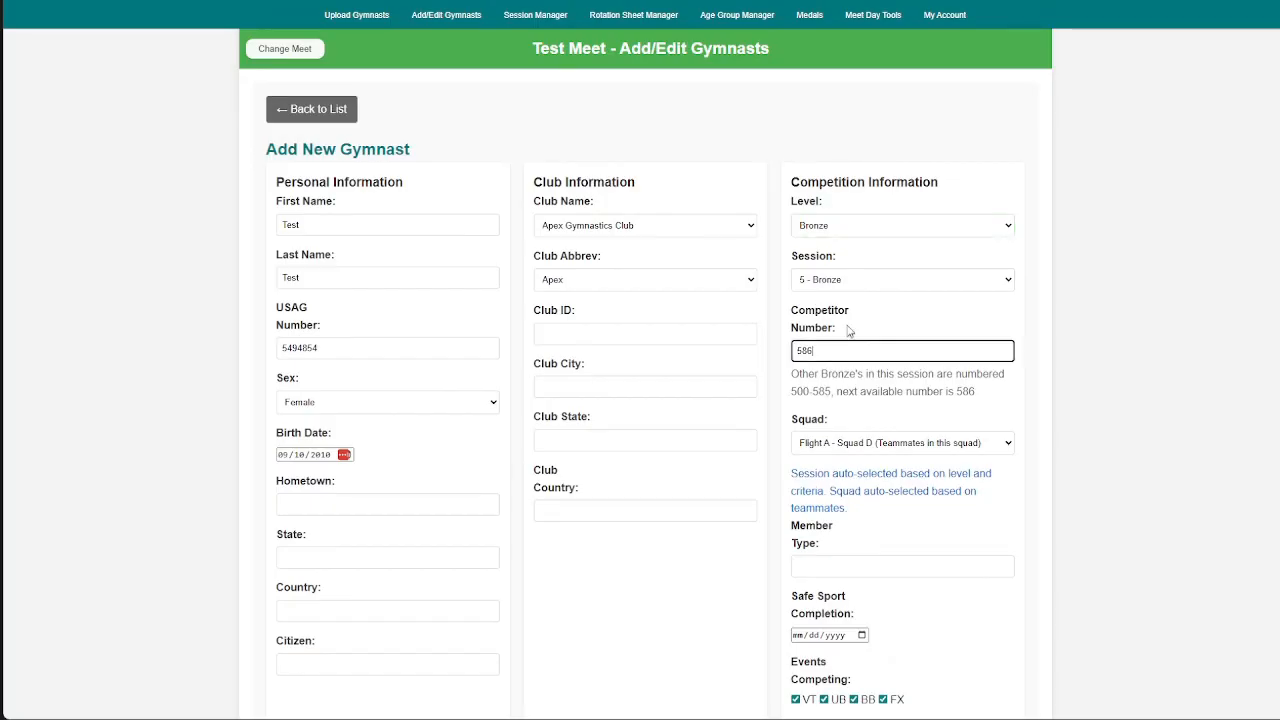
Set the new gymnast's level to Gold and point out the note on available competitor numbers
{"action": "left_click", "coordinate": [852, 228]}
{"action": "left_click", "coordinate": [960, 294]}
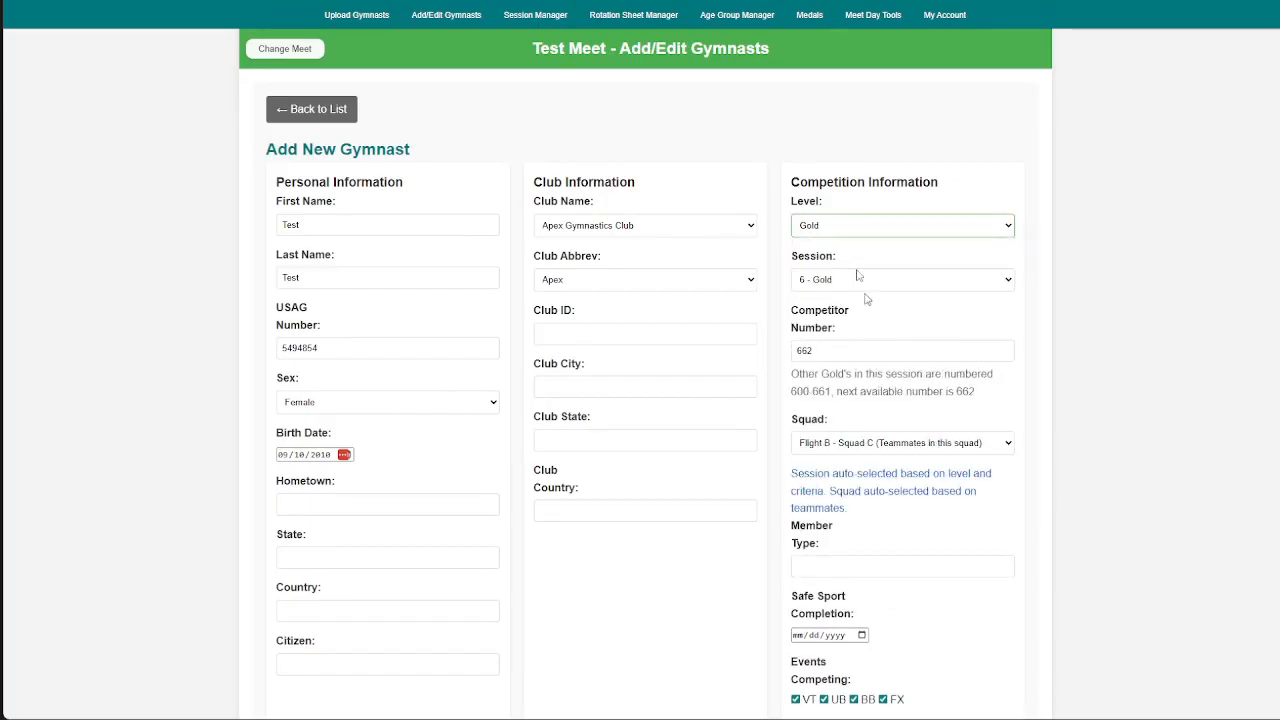
{"action": "left_click", "coordinate": [815, 252]}
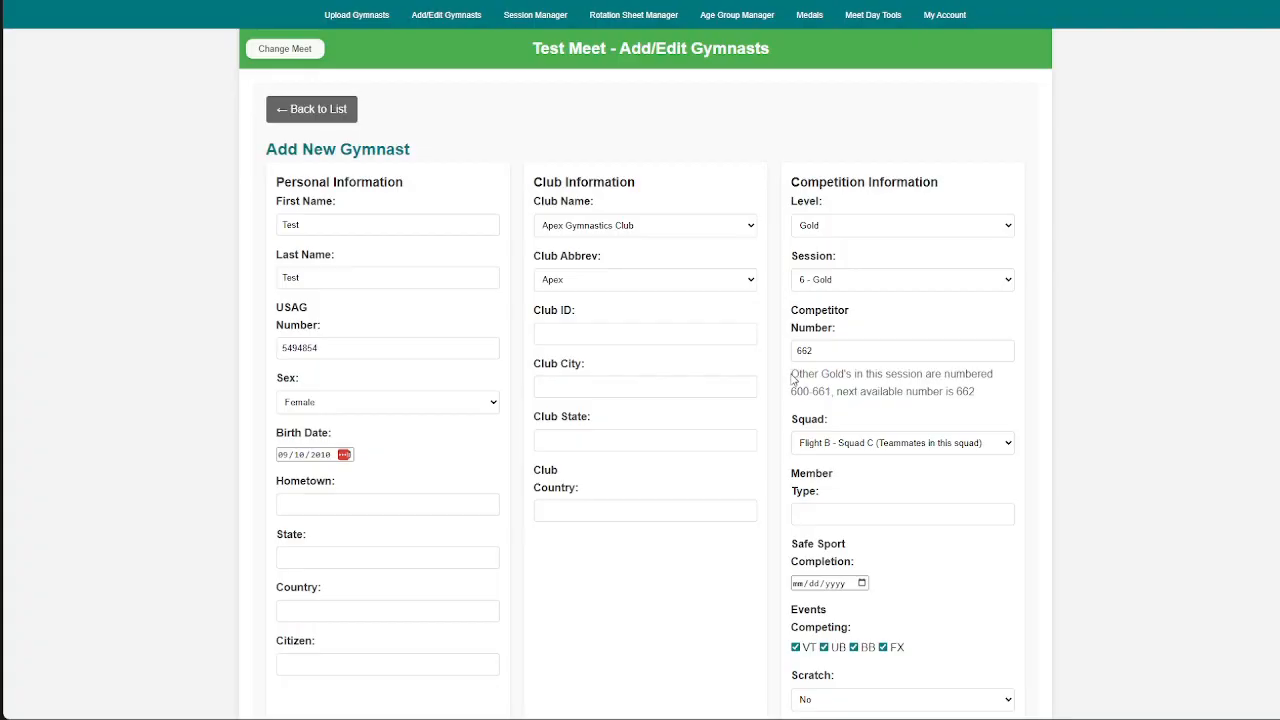
{"action": "mouse_move", "coordinate": [794, 374]}
{"action": "left_mouse_down"}
{"action": "mouse_move", "coordinate": [822, 374]}
{"action": "mouse_move", "coordinate": [799, 393]}
{"action": "left_mouse_up"}
{"action": "left_click", "coordinate": [829, 394]}
{"action": "left_click", "coordinate": [792, 392]}
{"action": "left_click", "coordinate": [814, 390]}
Review the squad choices, keep Flight B - Squad C, and add the gymnast to the meet
{"action": "scroll", "coordinate": [868, 396], "scroll_direction": "down", "scroll_amount": 1}
{"action": "scroll", "coordinate": [826, 426], "scroll_direction": "down", "scroll_amount": 2}
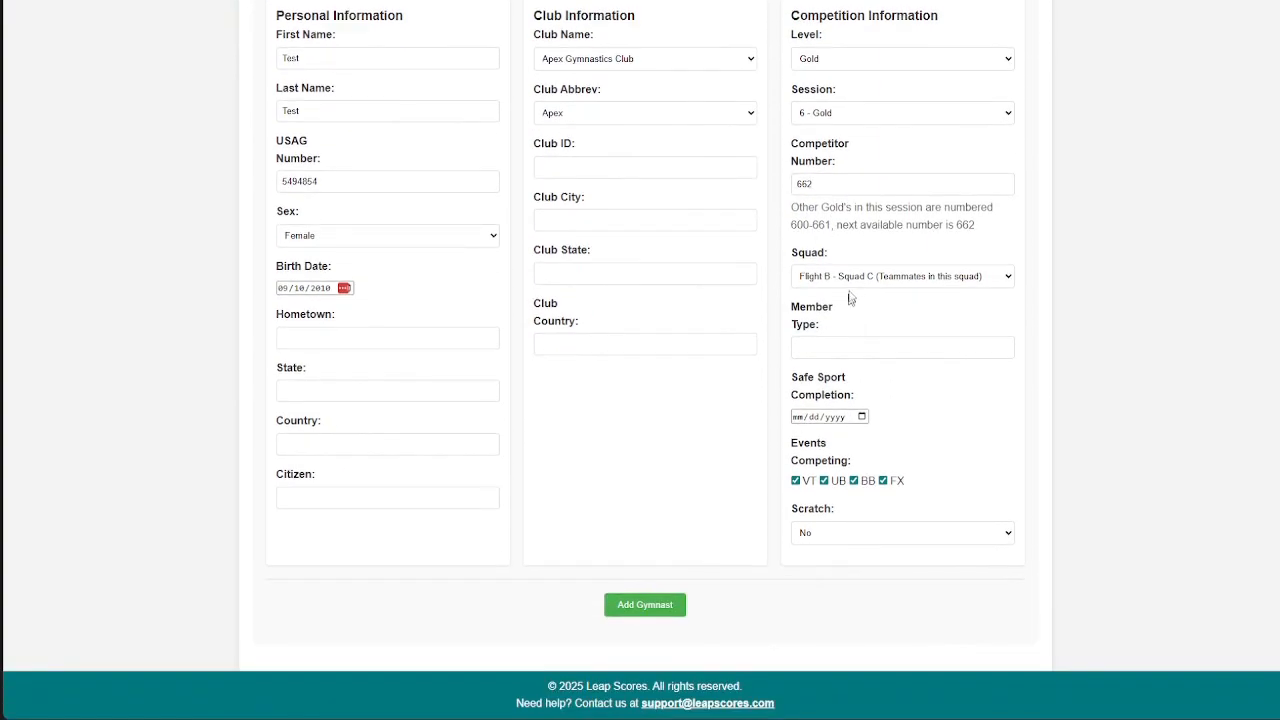
{"action": "left_click", "coordinate": [935, 284]}
{"action": "left_click", "coordinate": [915, 408]}
{"action": "left_click", "coordinate": [1070, 301]}
{"action": "left_click", "coordinate": [638, 606]}
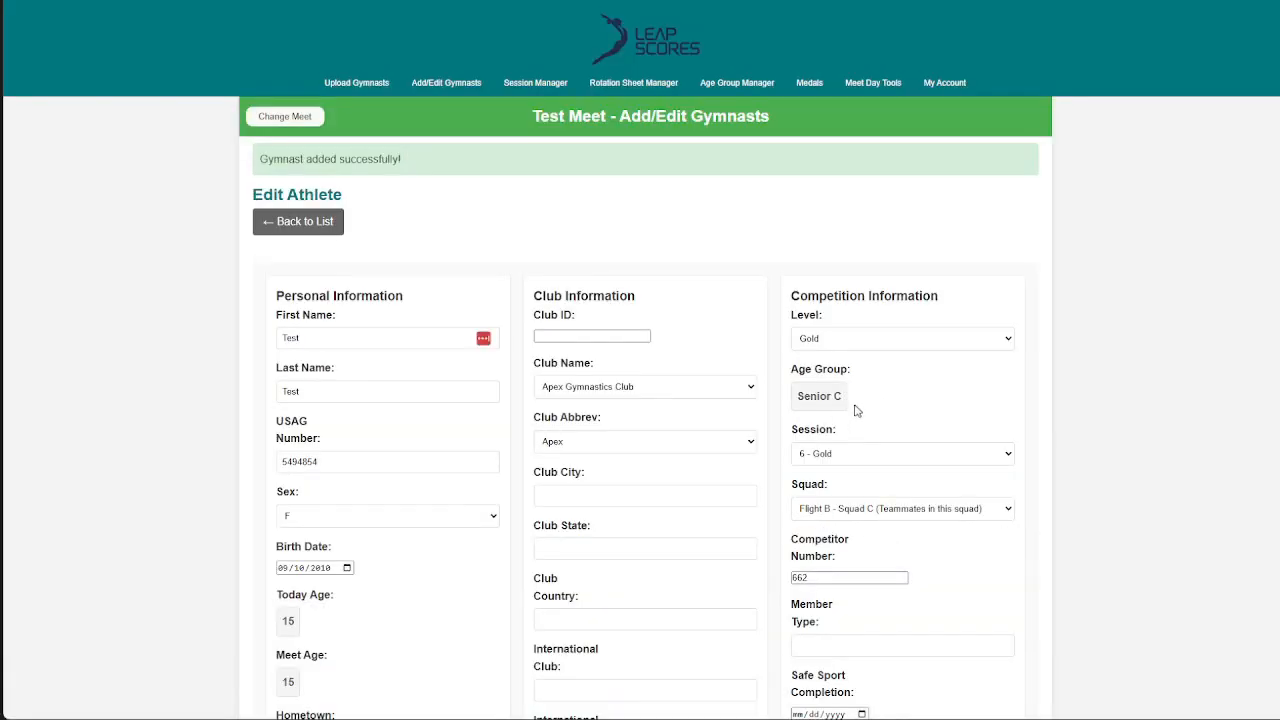
Return to the gymnast list, highlight the total number of gymnasts, and filter the list by the name test
{"action": "left_click", "coordinate": [304, 223]}
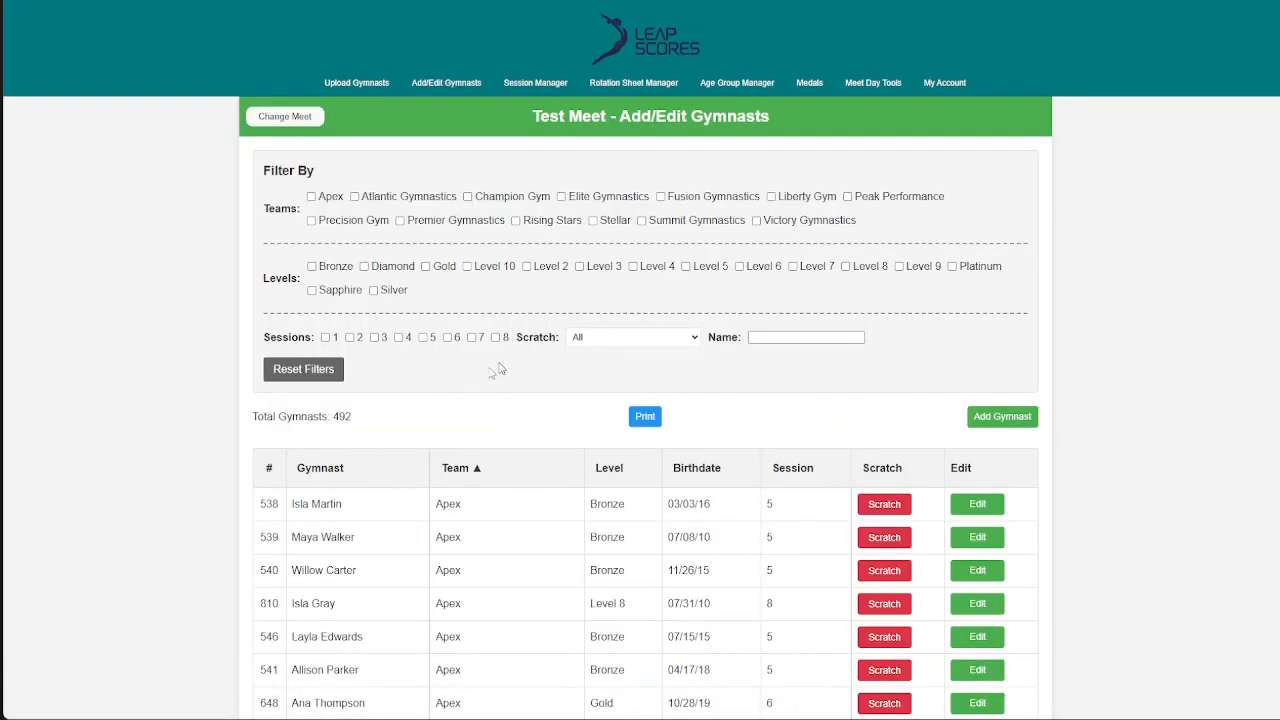
{"action": "left_click_drag", "start_coordinate": [350, 416], "coordinate": [329, 416]}
{"action": "left_click", "coordinate": [405, 414]}
{"action": "left_click", "coordinate": [783, 337]}
{"action": "type", "text": "test"}
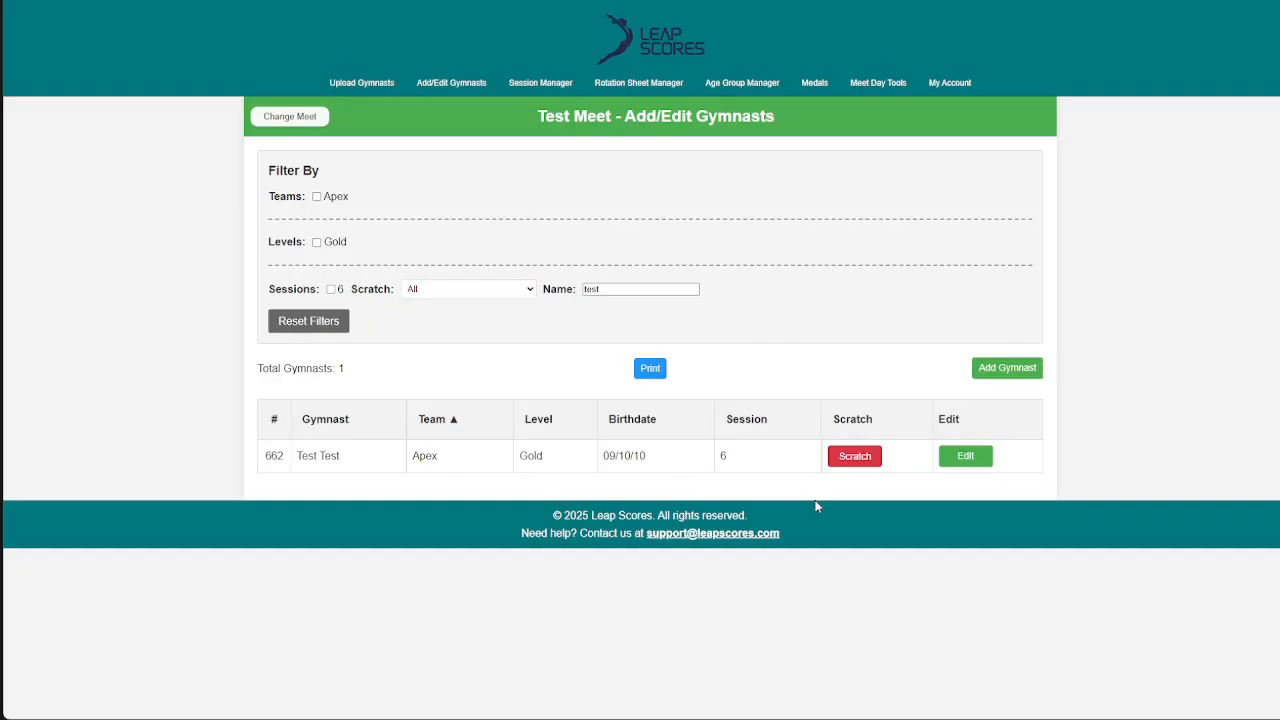
Open the test gymnast's record for editing, delete the athlete, and confirm the deletion
{"action": "left_click", "coordinate": [960, 457]}
{"action": "scroll", "coordinate": [723, 303], "scroll_direction": "down", "scroll_amount": 1}
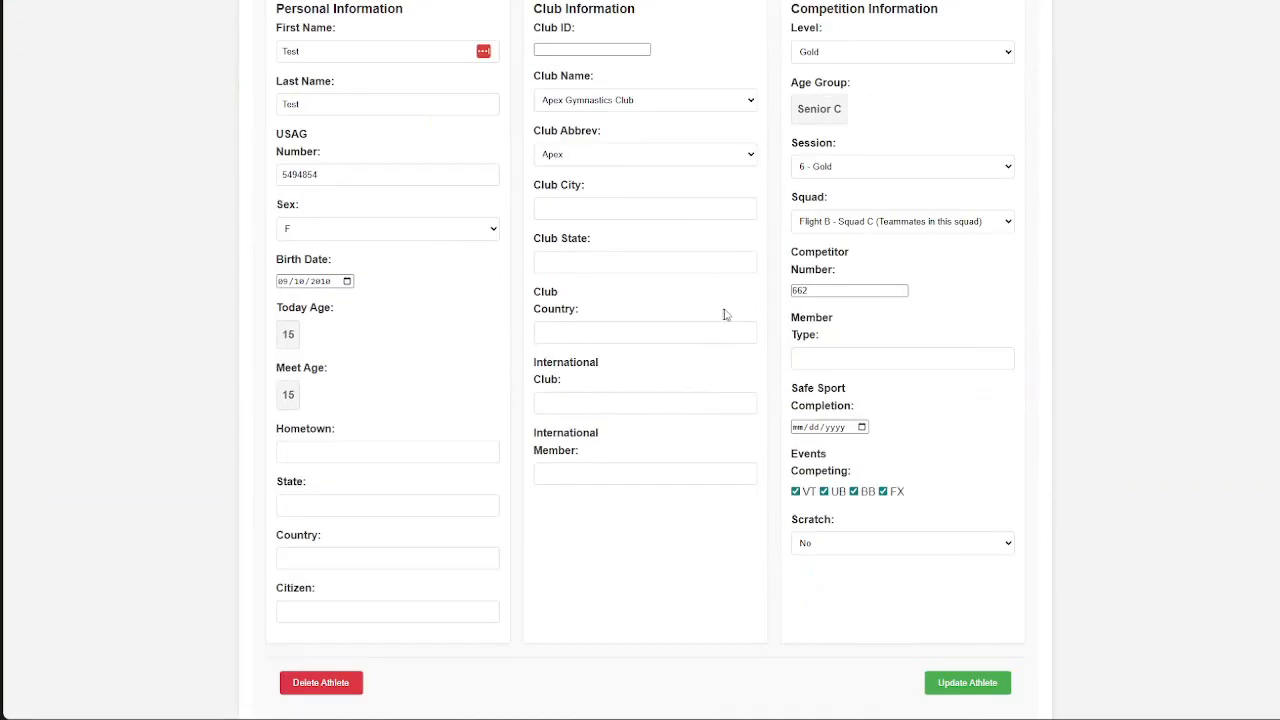
{"action": "scroll", "coordinate": [723, 306], "scroll_direction": "down", "scroll_amount": 2}
{"action": "left_click", "coordinate": [316, 603]}
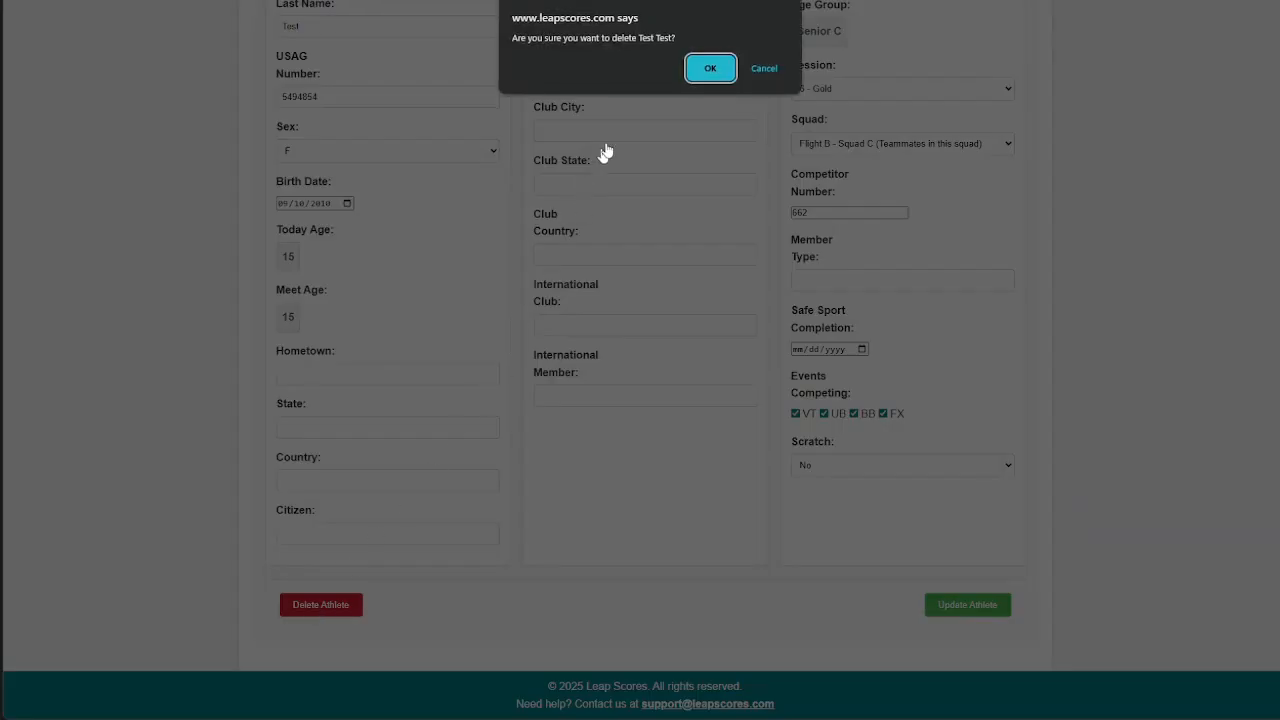
{"action": "left_click", "coordinate": [712, 66]}
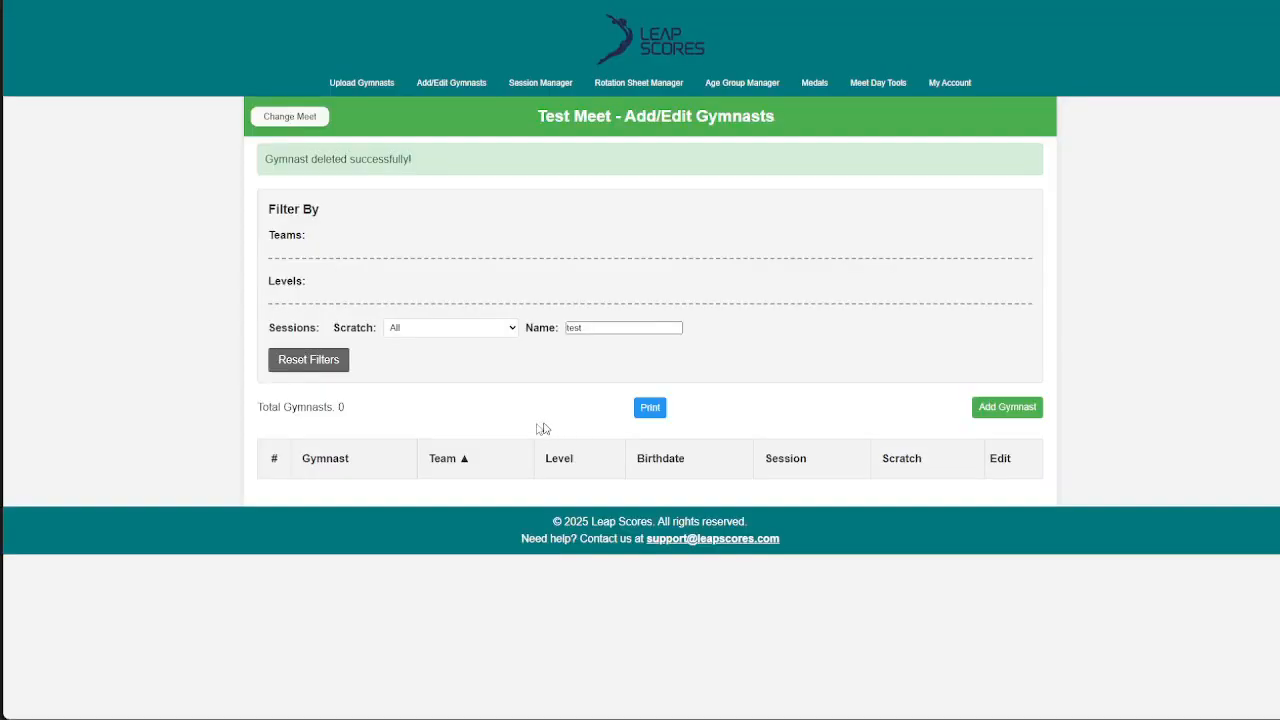
Reset the filters to look over the full gymnast list, and filter it to session 1
{"action": "left_click", "coordinate": [329, 364]}
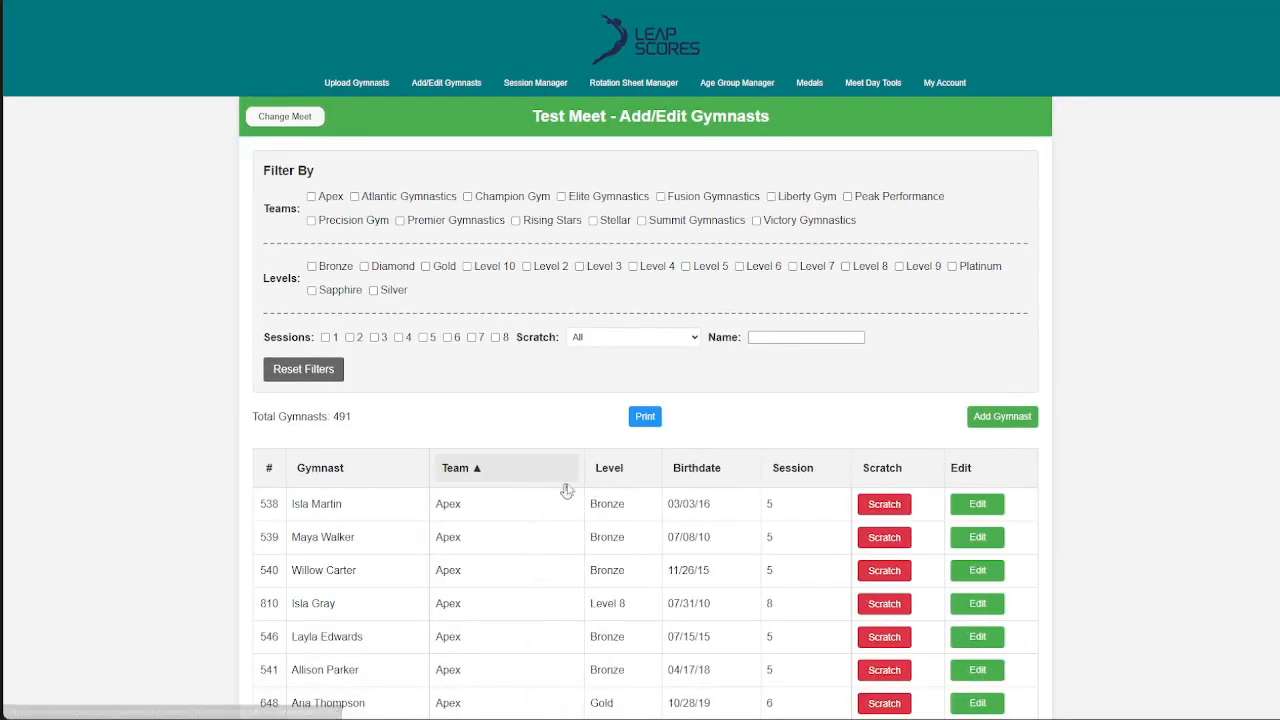
{"action": "scroll", "coordinate": [646, 457], "scroll_direction": "down", "scroll_amount": 5}
{"action": "scroll", "coordinate": [656, 435], "scroll_direction": "up", "scroll_amount": 5}
{"action": "scroll", "coordinate": [700, 420], "scroll_direction": "up", "scroll_amount": 1}
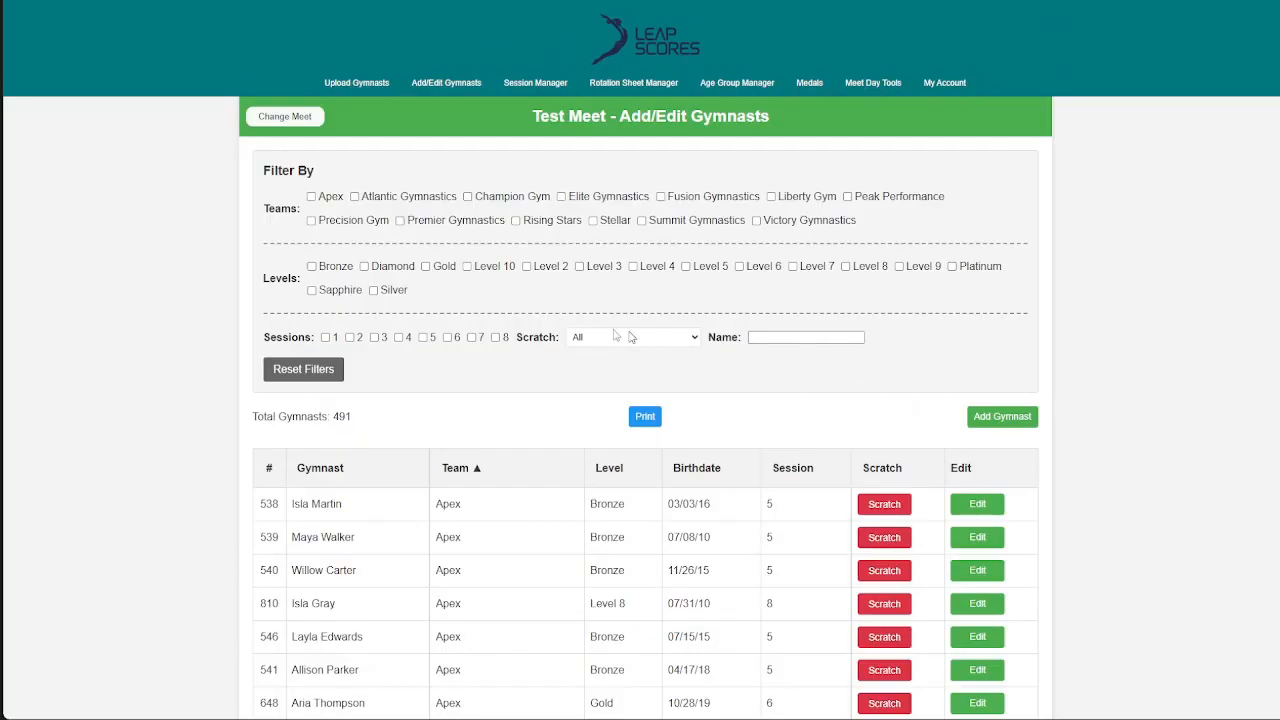
{"action": "left_click", "coordinate": [325, 337]}
{"action": "left_click_drag", "start_coordinate": [1277, 72], "coordinate": [1278, 108]}
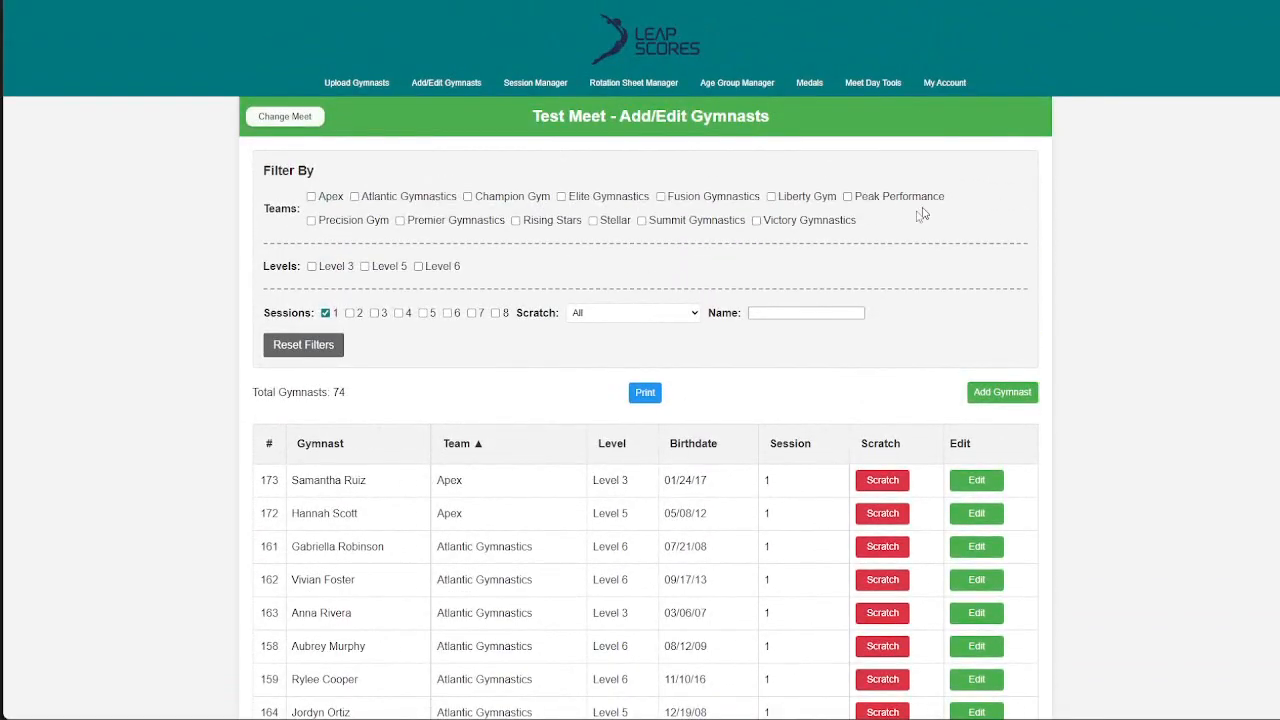